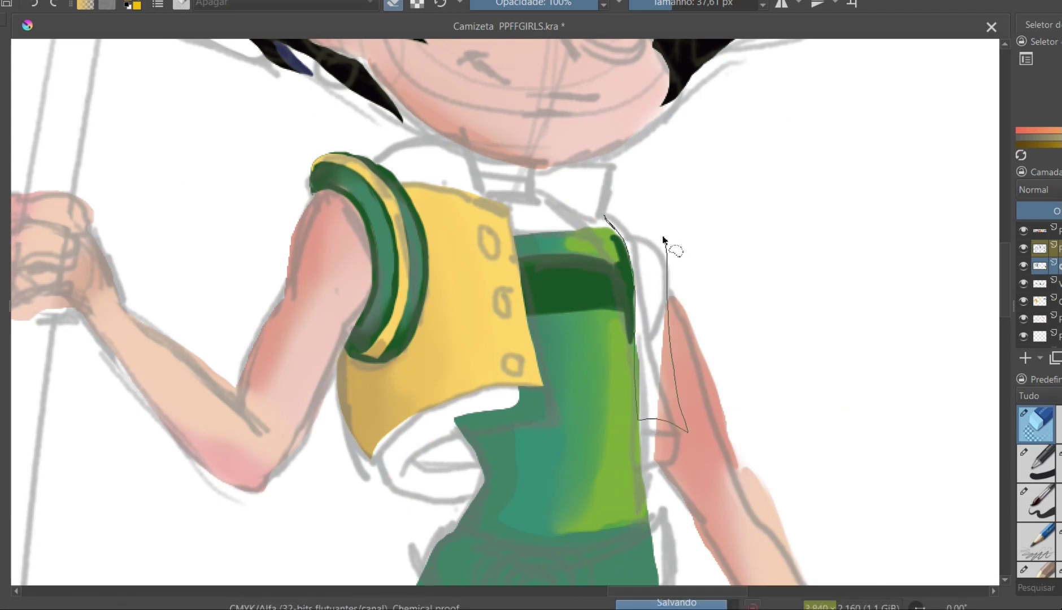
- Fill the vest's far front panel with ochre yellow and the far collar flap with dark green
key("BackSpace")
key("e")
mouse_move(534, 168)
left_mouse_down()
mouse_move(544, 198)
mouse_move(534, 168)
left_mouse_up()
key("BackSpace")
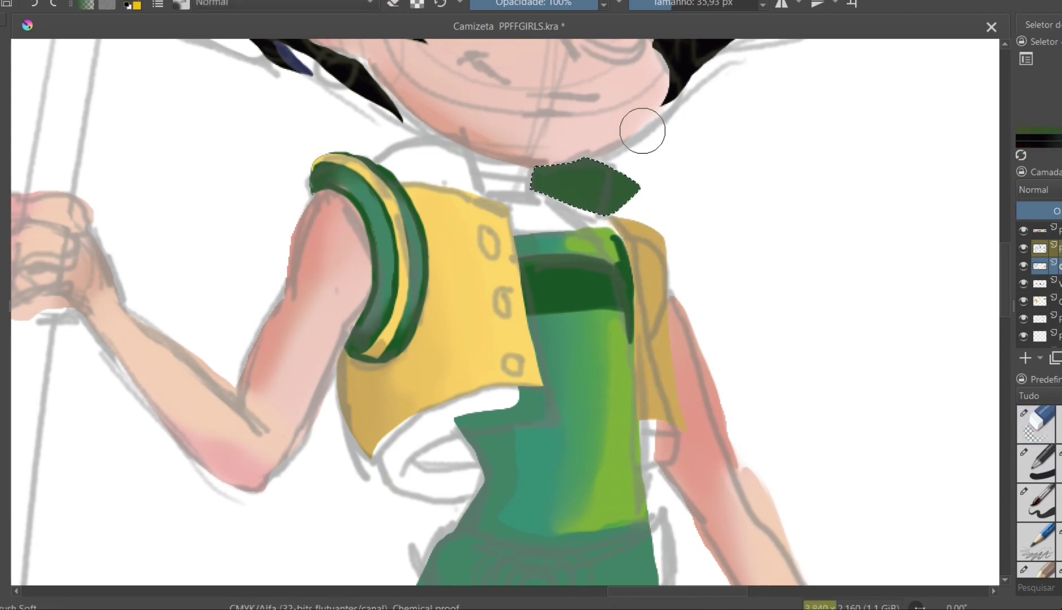
- Paint lighter green highlights and a diagonal ochre stripe on the far collar flap
left_click(1035, 501)
mouse_move(535, 172)
left_mouse_down()
mouse_move(627, 200)
mouse_move(615, 186)
mouse_move(632, 187)
mouse_move(593, 176)
mouse_move(633, 192)
left_mouse_up()
left_click(600, 186, "ctrl")
left_click(544, 169, "ctrl")
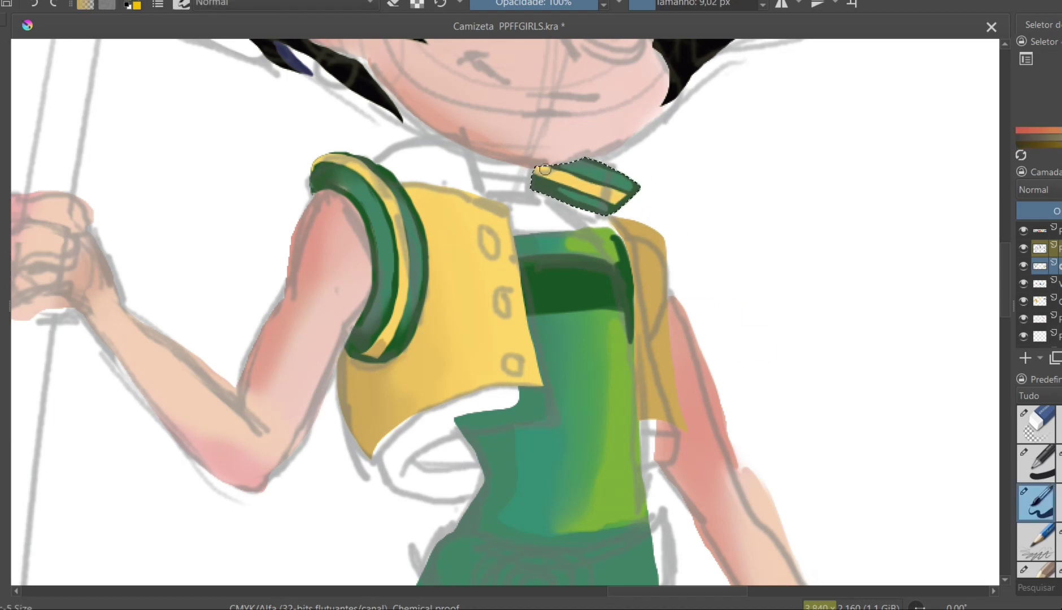
left_click(630, 187, "ctrl")
left_click_drag(588, 186, 626, 195)
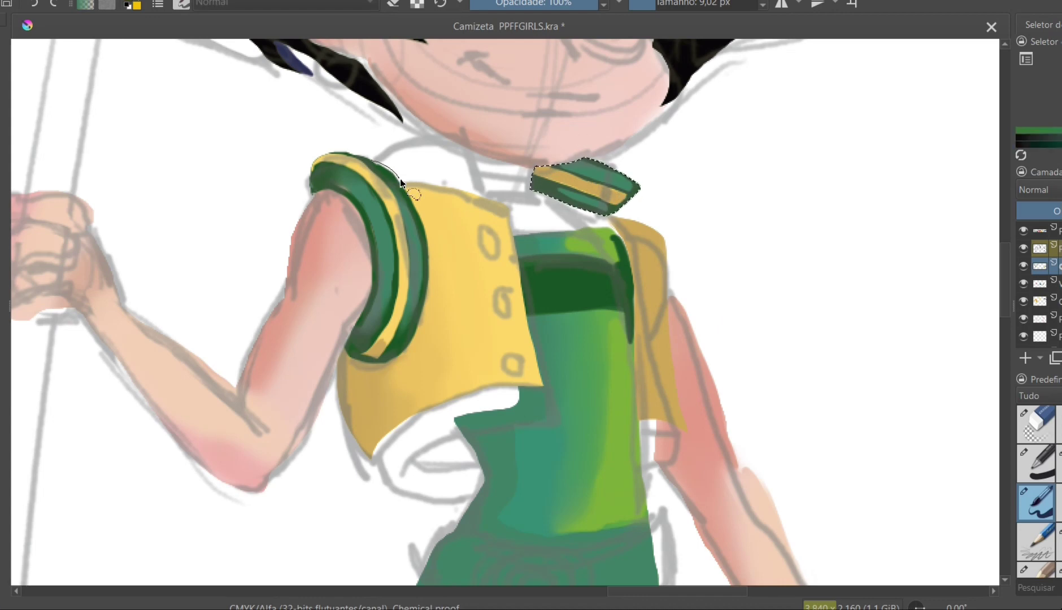
- Fill the near collar flap with dark green and paint a yellow stripe across its middle
mouse_move(407, 183)
left_mouse_down()
mouse_move(483, 177)
mouse_move(371, 147)
mouse_move(423, 121)
mouse_move(486, 181)
left_mouse_up()
left_click(395, 254, "ctrl")
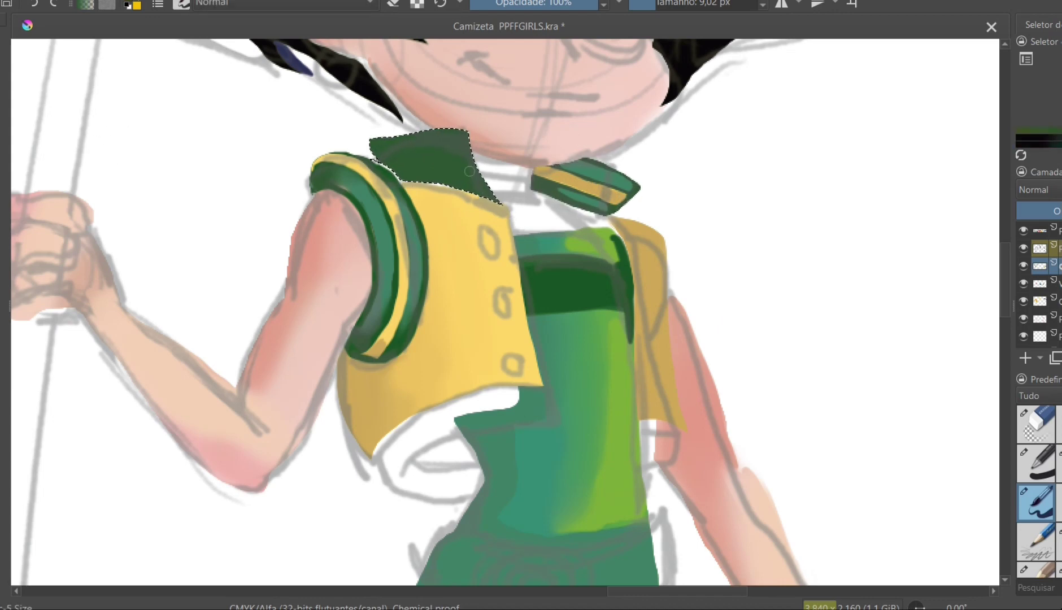
left_click(429, 214, "ctrl")
mouse_move(378, 155)
left_mouse_down()
mouse_move(474, 156)
mouse_move(475, 172)
mouse_move(469, 136)
left_mouse_up()
- Paint lighter green highlights on both green bands of the near collar flap and soften them with the blur brush
left_click(395, 254, "ctrl")
left_click(610, 198, "ctrl")
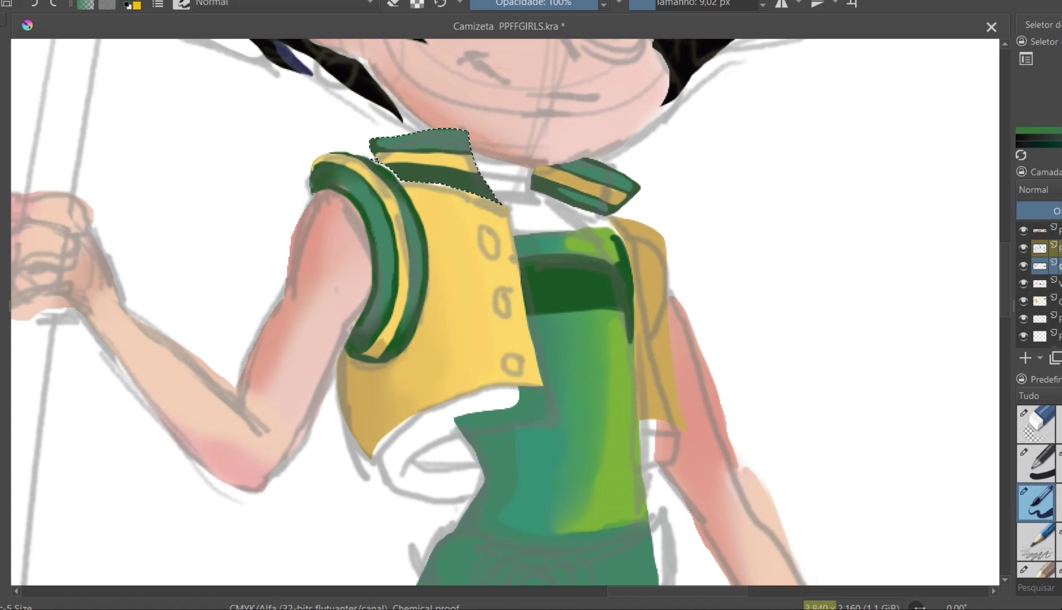
left_click_drag(407, 173, 486, 187)
key("slash")
left_click_drag(381, 149, 480, 183)
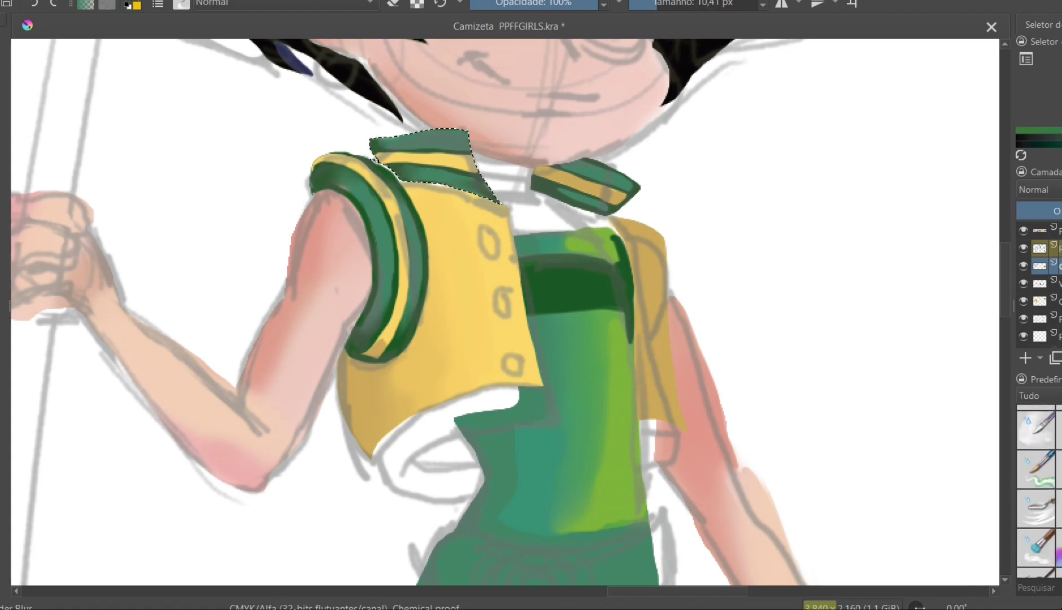
key("slash")
- Hide the sketch layer, clear the selection, and outline the collar and the edges of both vest fronts in dark green
left_click(1023, 248)
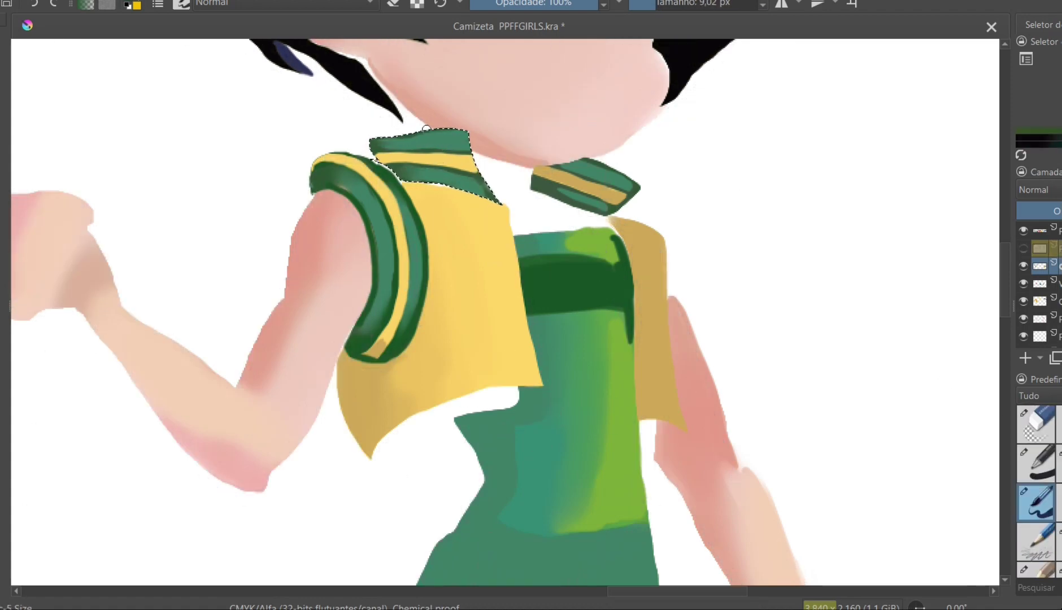
key("ctrl+shift+a")
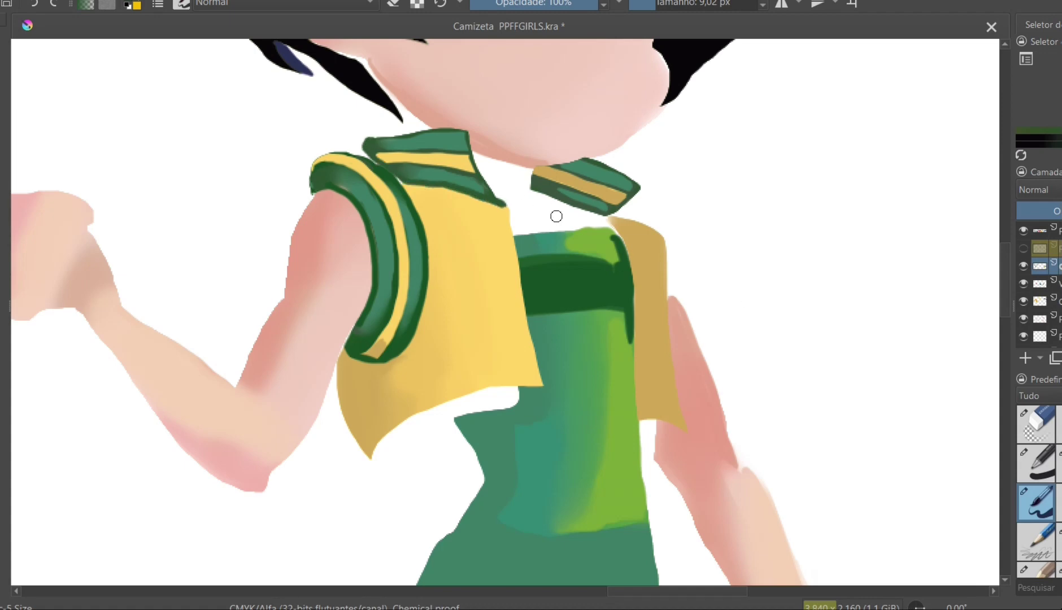
mouse_move(555, 216)
left_mouse_down()
mouse_move(505, 185)
mouse_move(548, 390)
left_mouse_up()
key("ctrl+z")
left_click_drag(641, 190, 685, 426)
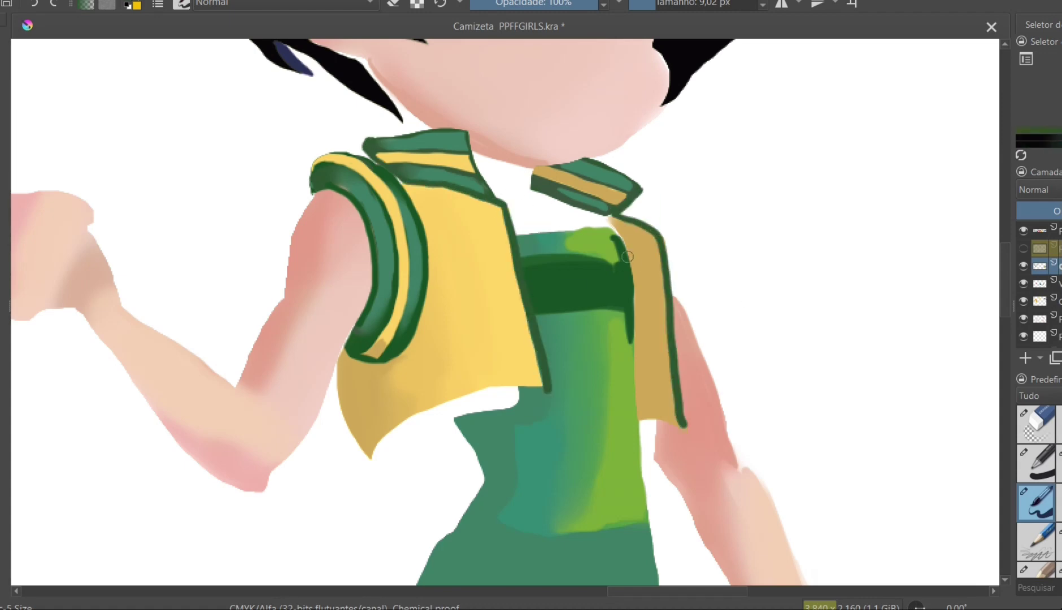
- Show the sketch layer and fill the vest's near hem band and its inner back part with dark green
left_click(1022, 248)
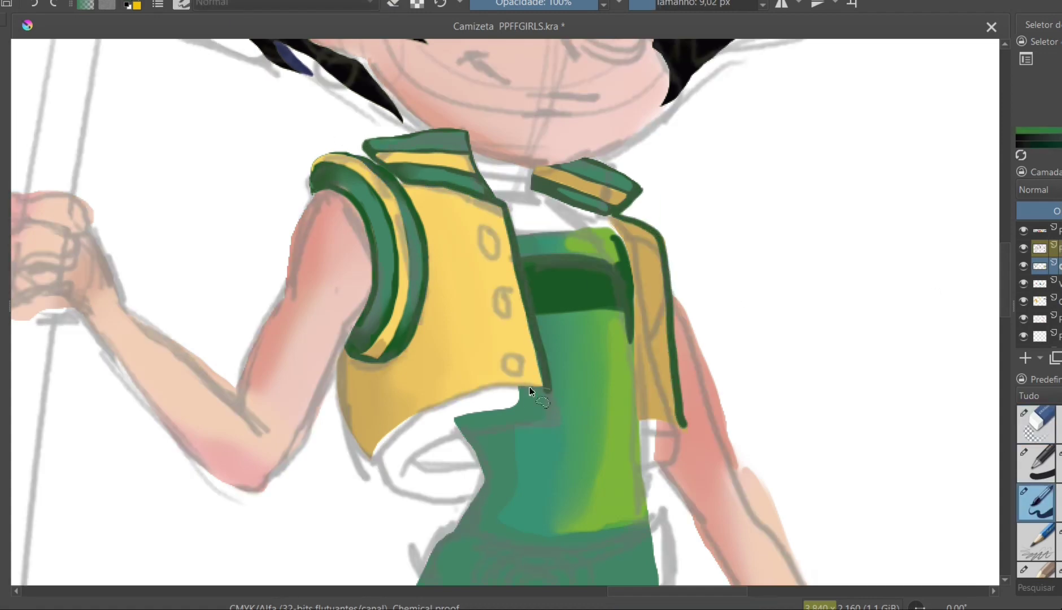
mouse_move(471, 492)
left_mouse_down()
mouse_move(427, 450)
mouse_move(556, 395)
left_mouse_up()
mouse_move(396, 469)
left_mouse_down()
mouse_move(536, 407)
mouse_move(457, 474)
left_mouse_up()
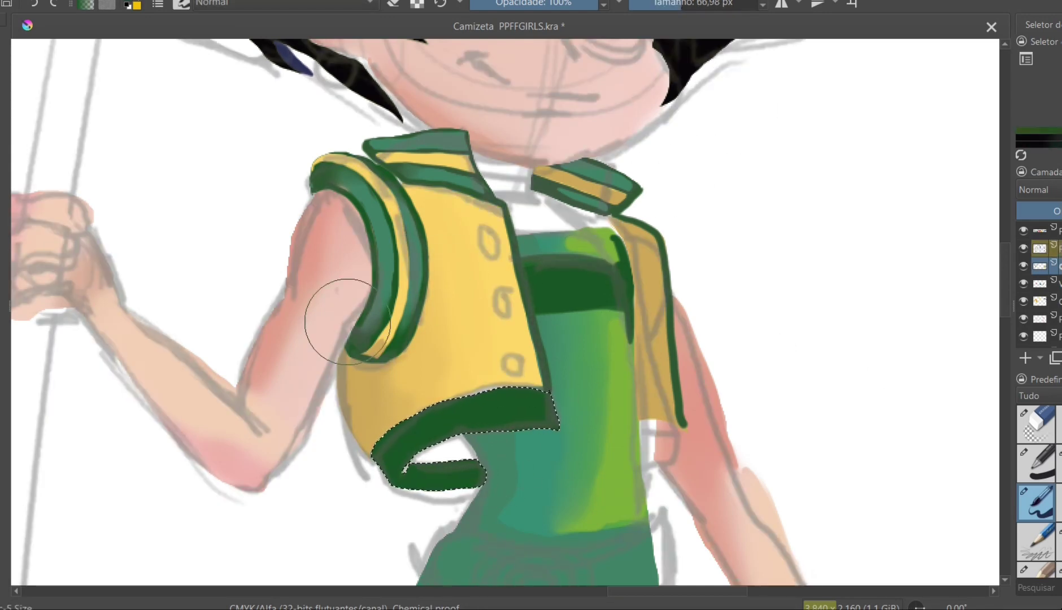
- Paint a yellow stripe along the vest's near hem band and an ochre stripe on its inner back part
left_click(367, 367, "ctrl")
left_click_drag(389, 456, 438, 429)
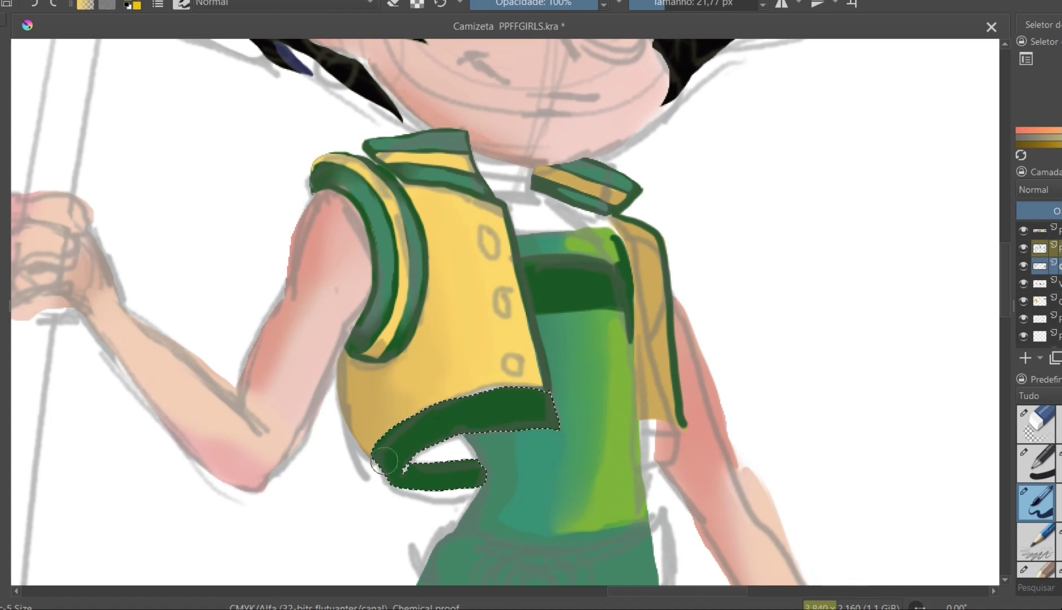
left_click_drag(381, 469, 556, 405)
left_click_drag(395, 465, 477, 401)
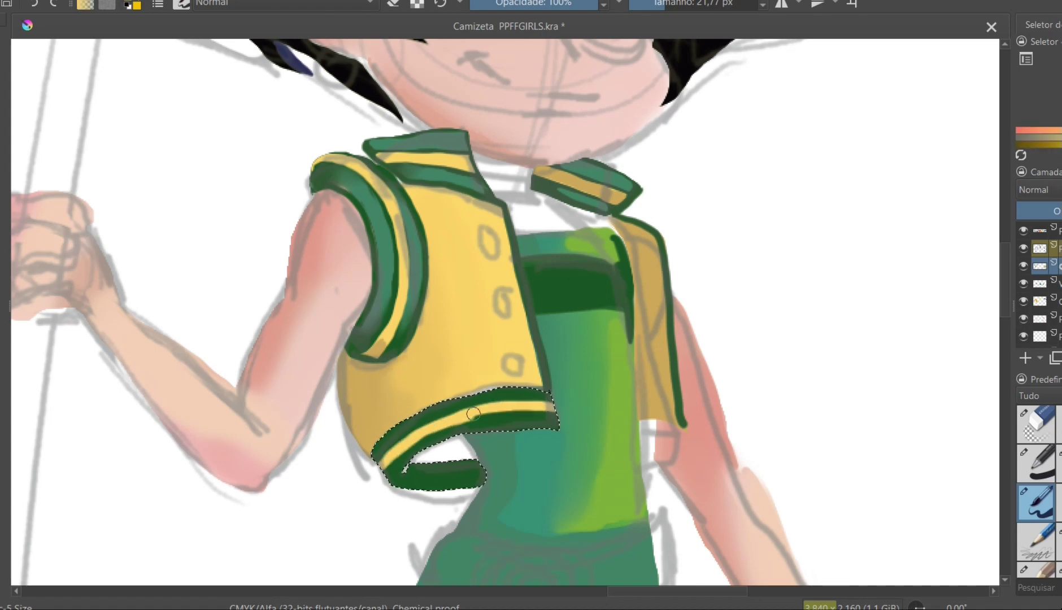
left_click(508, 418, "ctrl")
mouse_move(384, 452)
left_mouse_down()
mouse_move(469, 412)
mouse_move(551, 398)
left_mouse_up()
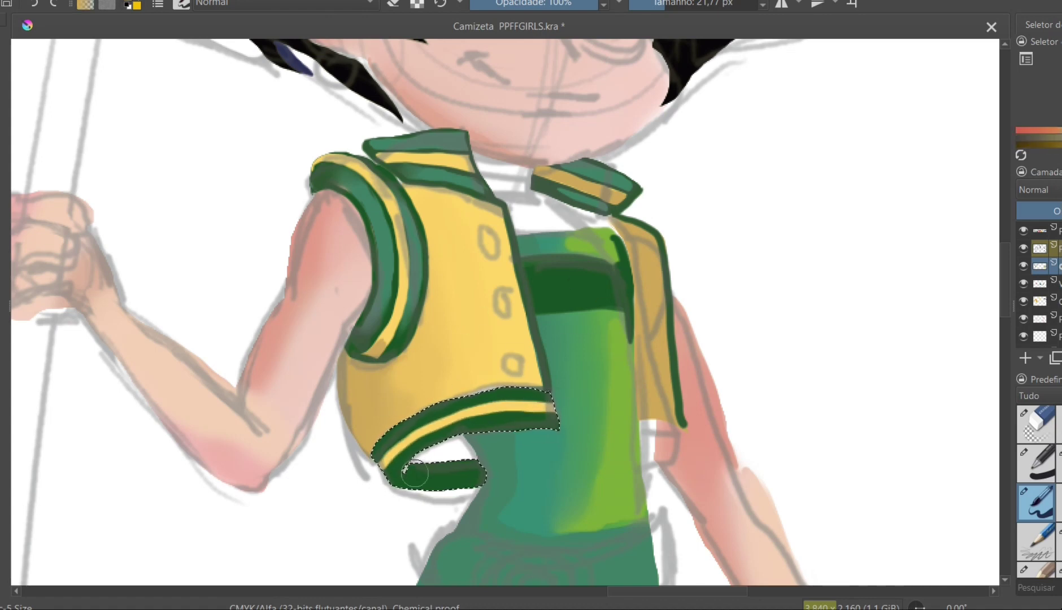
left_click(498, 305, "ctrl")
left_click_drag(404, 474, 485, 479)
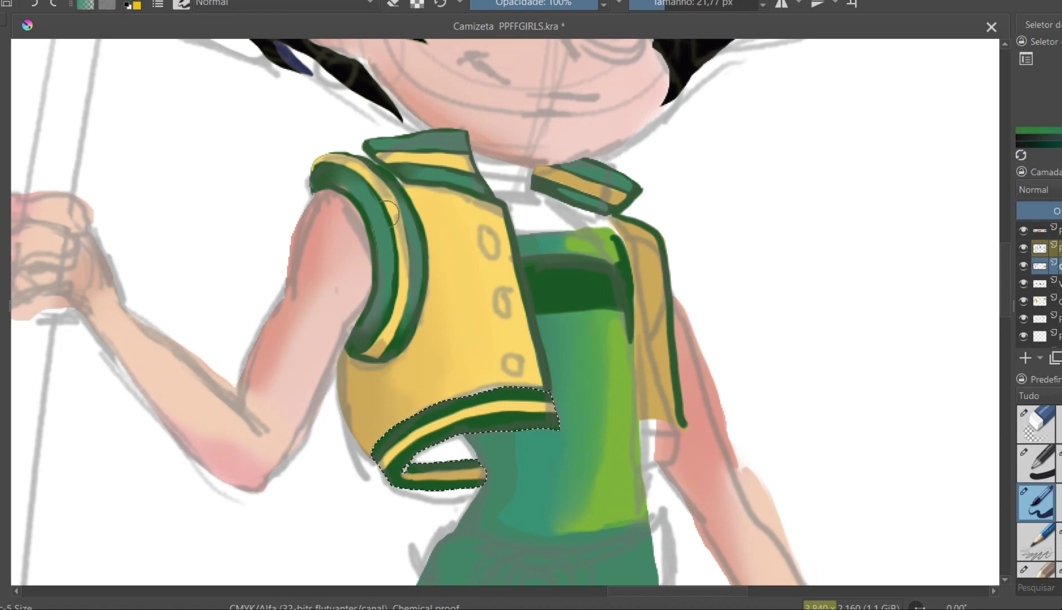
- Add lighter green highlights to the near hem band, blend them, and clear the selection
left_click_drag(390, 449, 500, 395)
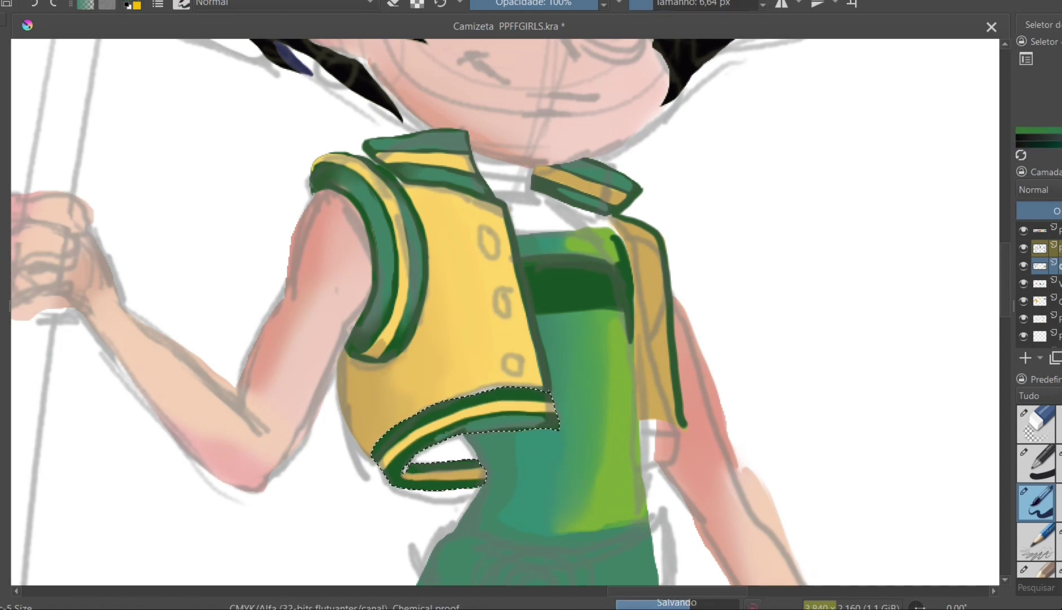
key("slash")
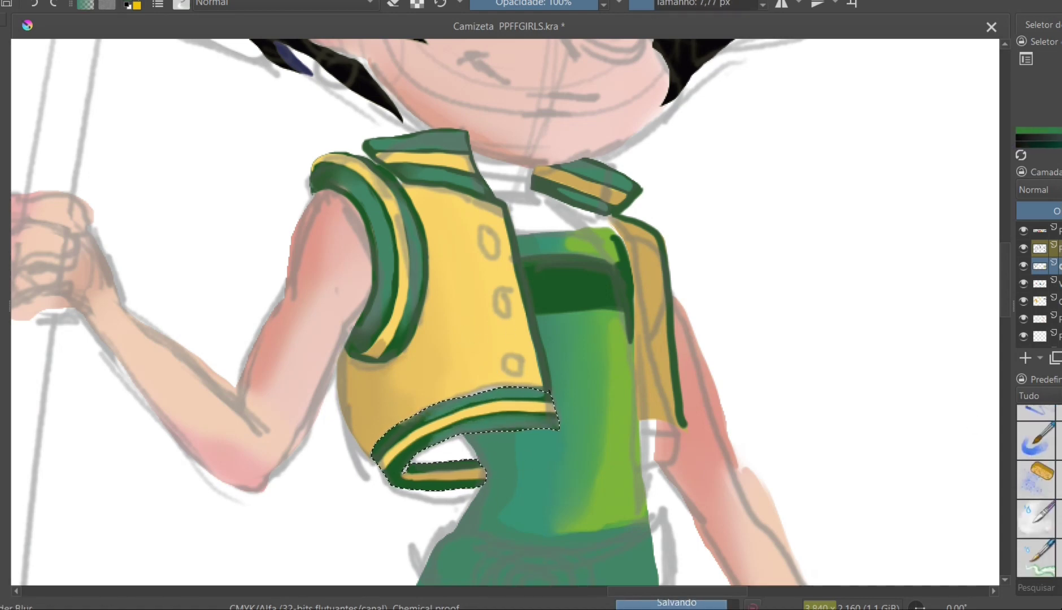
key("slash")
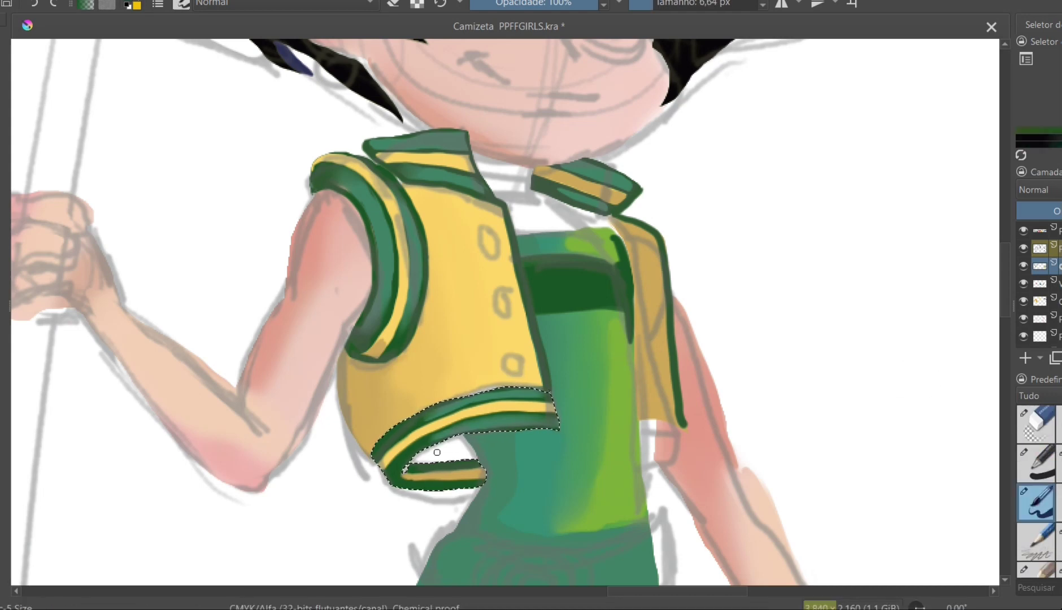
key("ctrl+shift+a")
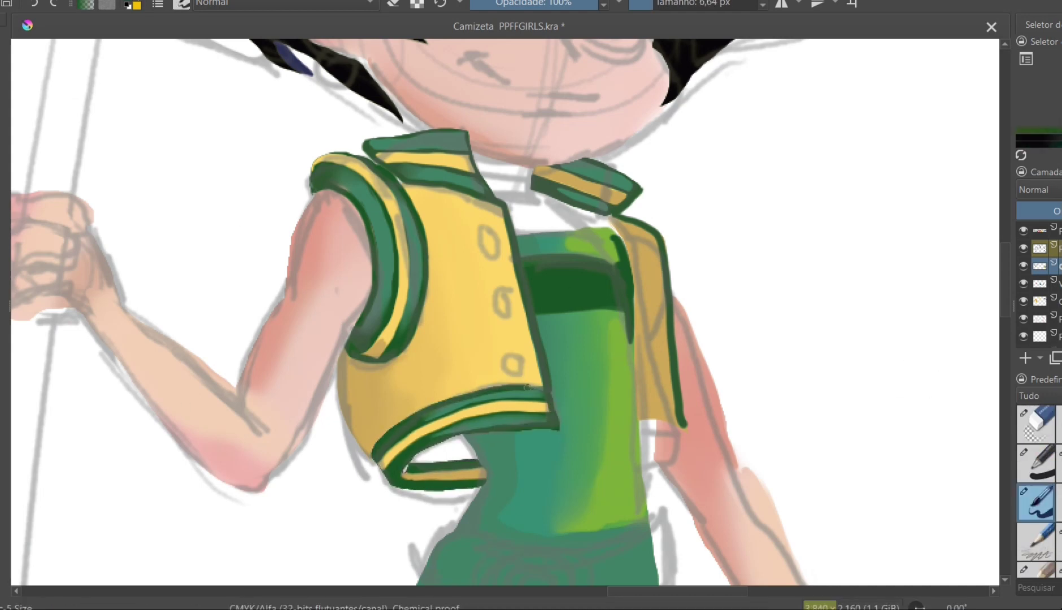
- Hide the sketch layer and blend the green highlights on the vest's armhole and hem trim
key("ctrl+h")
key("slash")
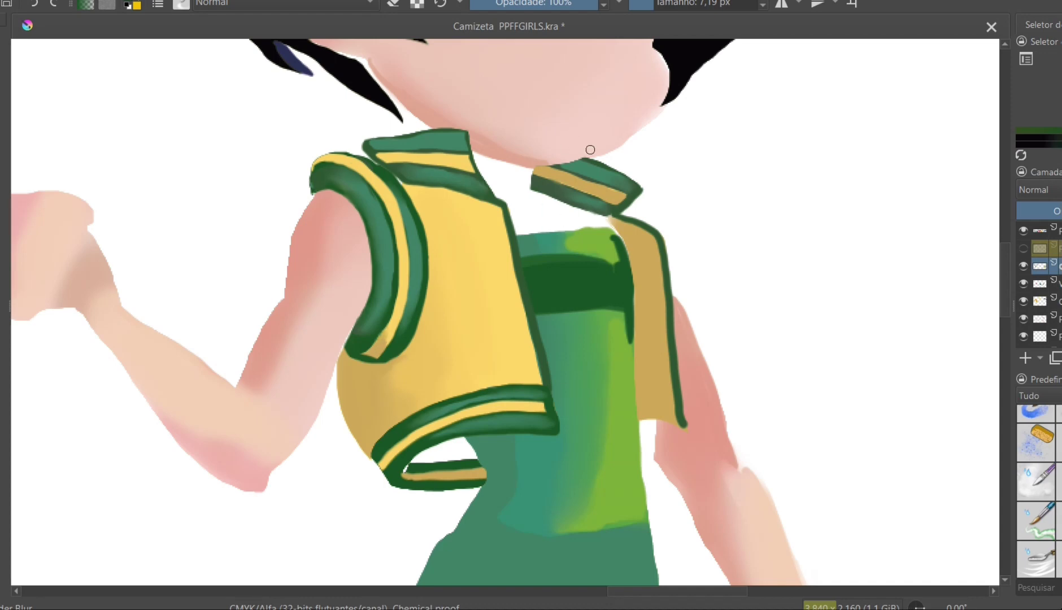
key("slash")
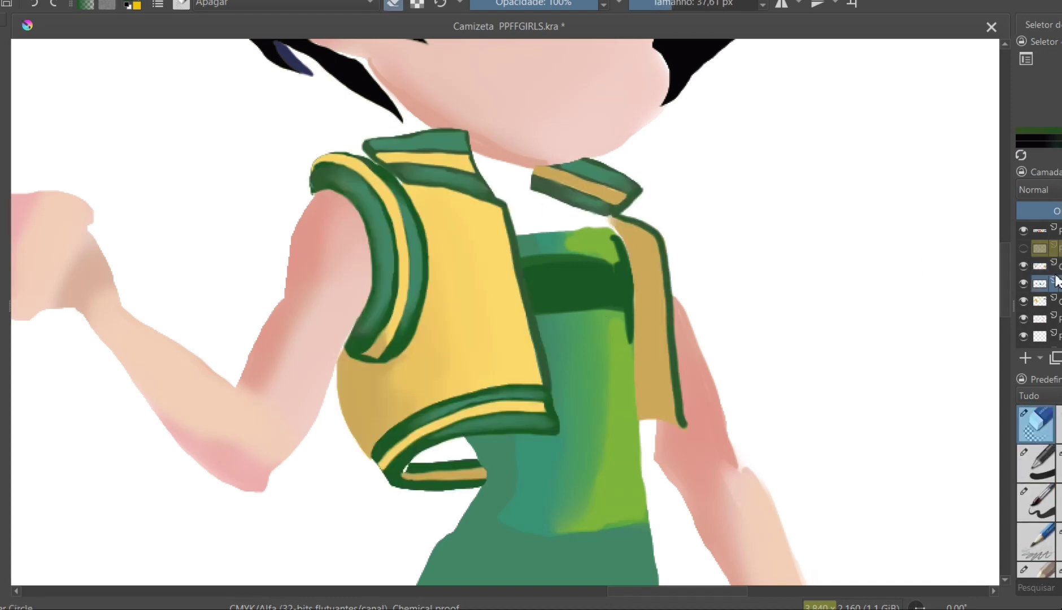
- Hide the vest layer and outline the green outfit's neckline, sides and hip in dark green
left_click(1023, 265)
left_click_drag(620, 232, 639, 402)
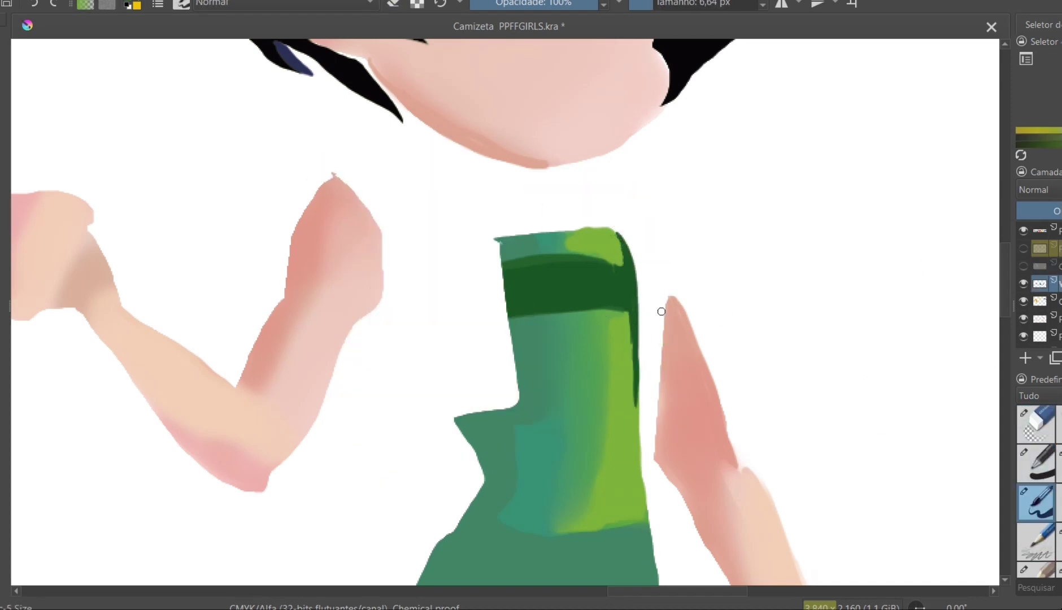
left_click_drag(511, 266, 624, 259)
left_click_drag(501, 239, 616, 235)
scroll(508, 310, "down", 3)
mouse_move(455, 208)
left_mouse_down()
mouse_move(483, 269)
mouse_move(368, 474)
mouse_move(484, 273)
left_mouse_up()
- Outline the outer skirt edge and bodice side of the blue dress in dark blue, and show the vest layer again
key("2")
scroll(645, 254, "up", 5)
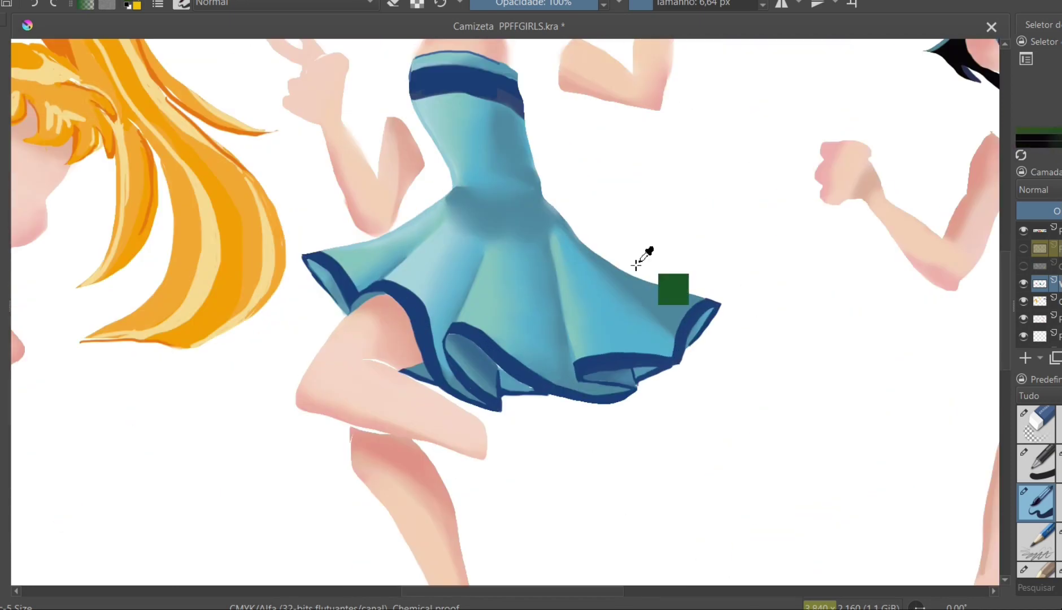
left_click(644, 254, "ctrl")
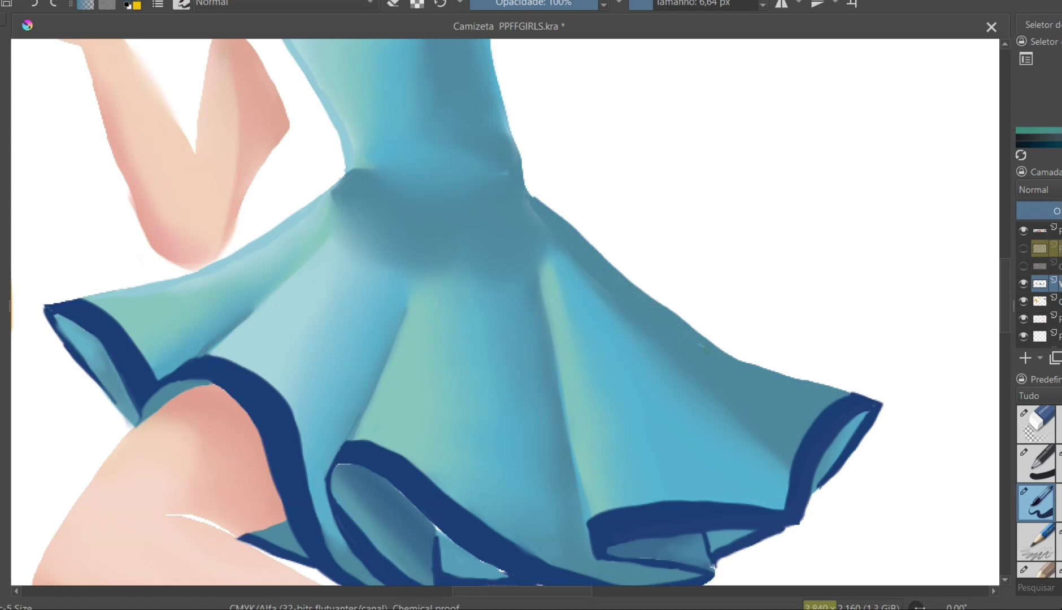
mouse_move(522, 188)
left_mouse_down()
mouse_move(628, 270)
mouse_move(825, 372)
left_mouse_up()
scroll(483, 191, "up", 3)
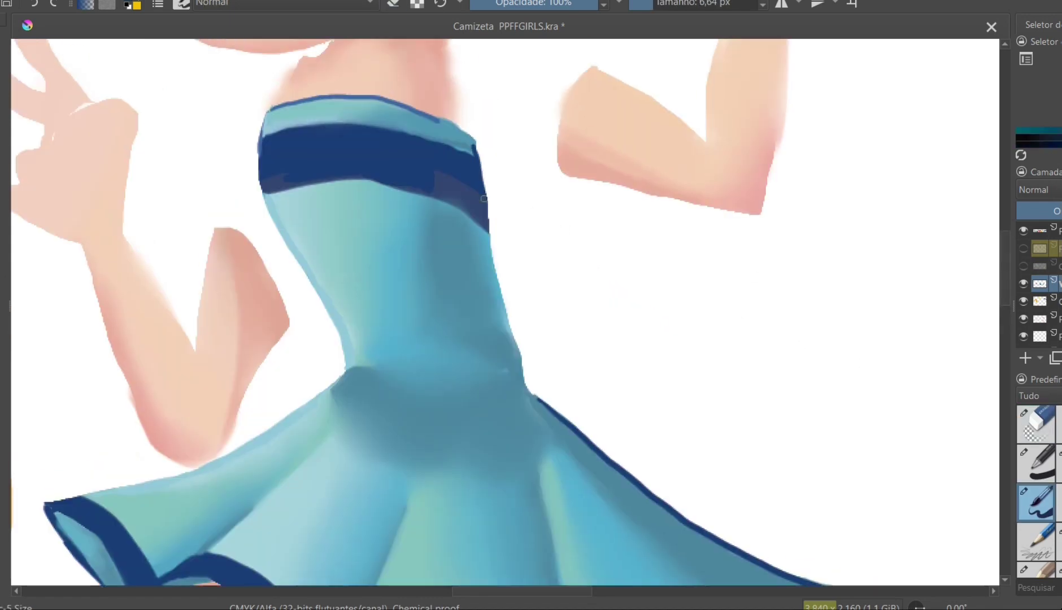
left_click_drag(482, 191, 531, 395)
scroll(531, 395, "down", 5)
left_click(1023, 266)
key("2")
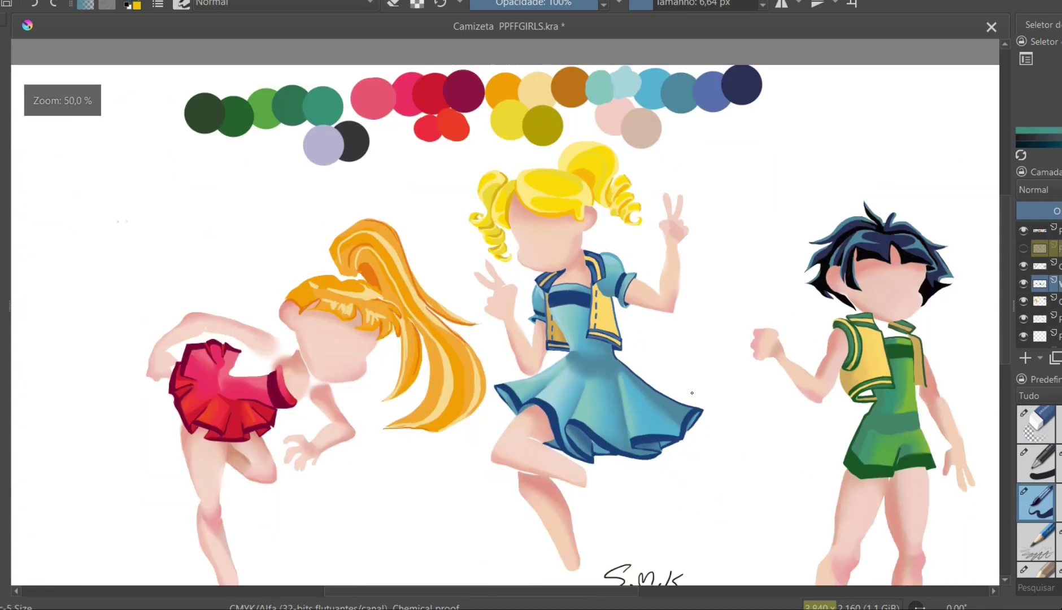
- Add a dark green hem band with an ochre stripe to the vest's far front panel on the vest layer
scroll(968, 447, "up", 5)
key("Page_Up")
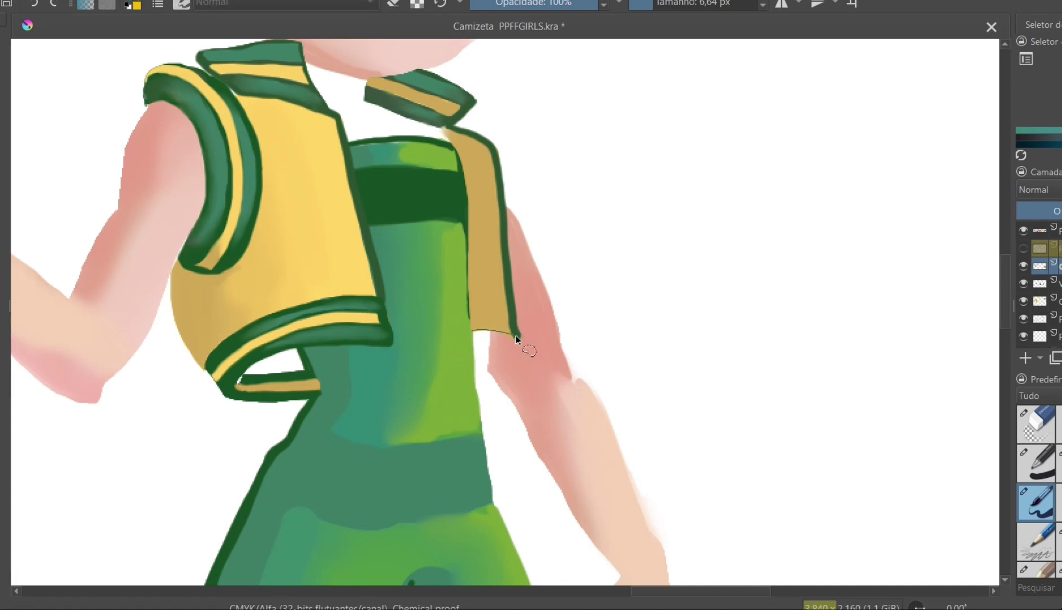
left_click_drag(476, 322, 493, 368)
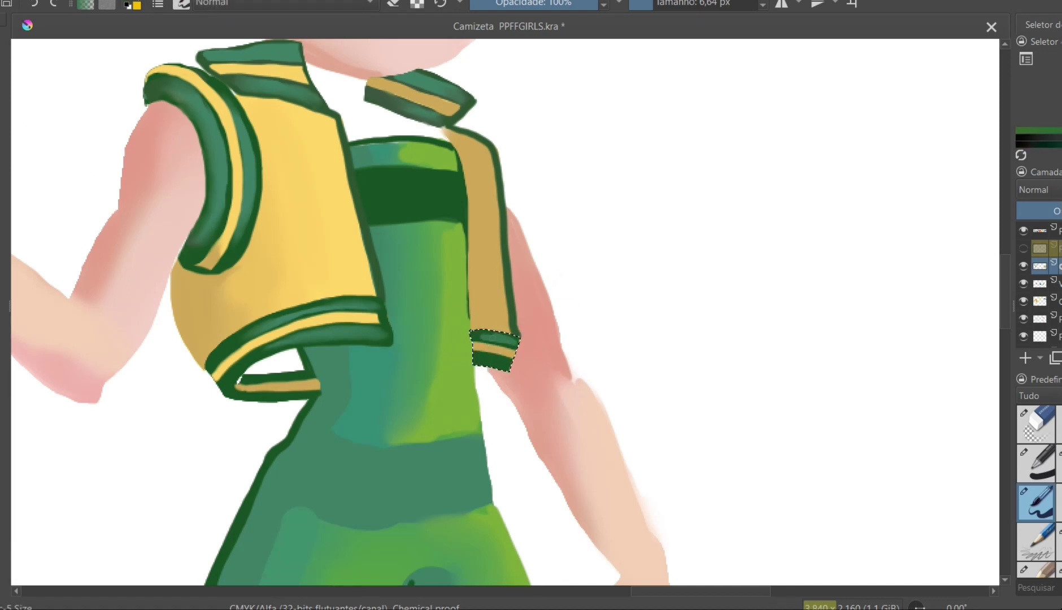
key("ctrl+shift+a")
- Fill the opening between the near hem band and its inner back part with black
scroll(505, 310, "down", 3)
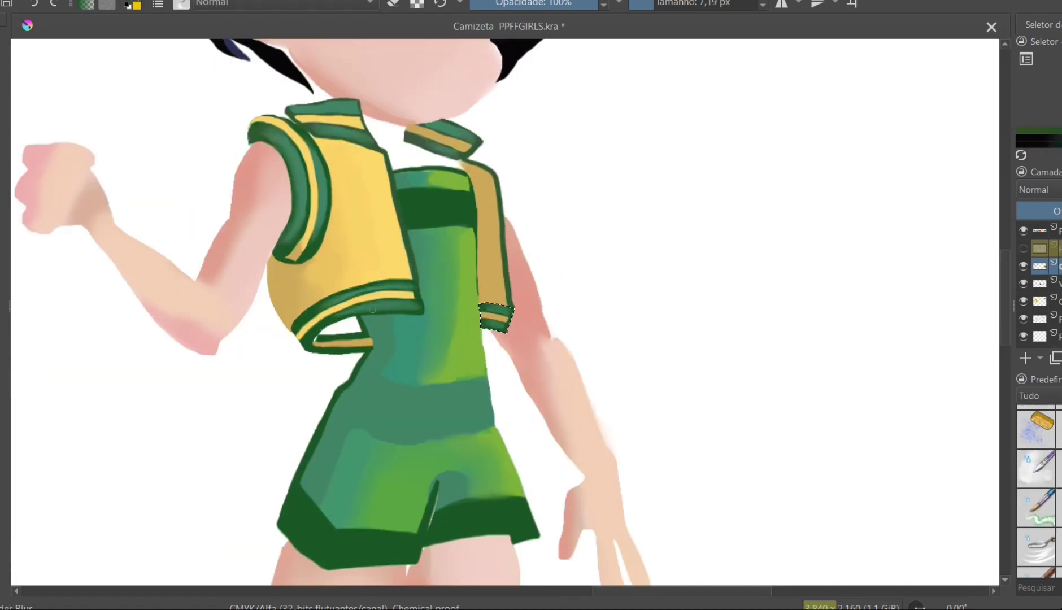
scroll(344, 311, "up", 5)
scroll(399, 259, "down", 3)
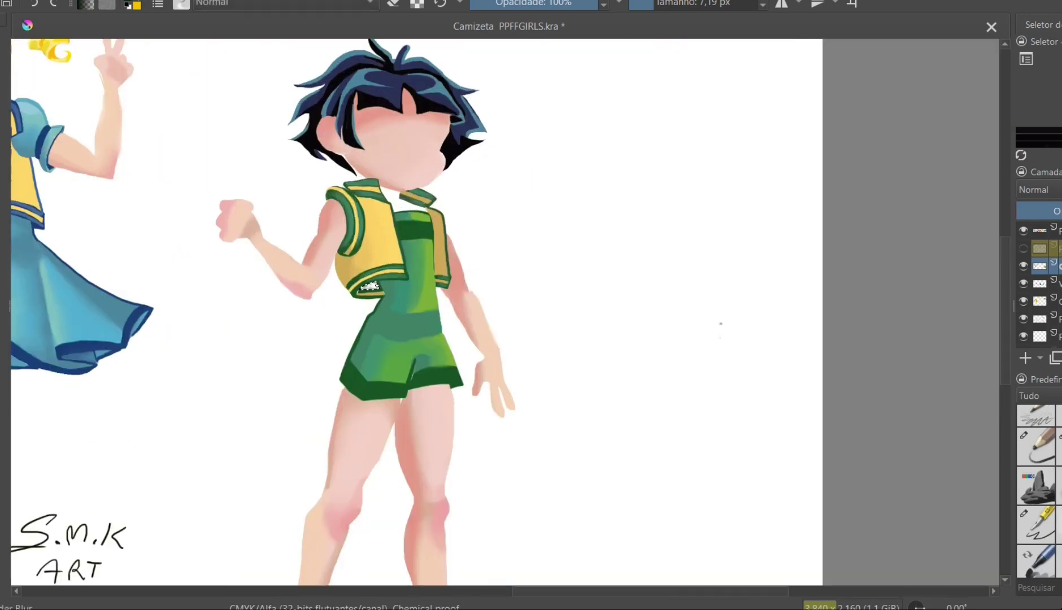
key("/")
- Extend the lighter green highlight along the lower strip of the near hem band and blend it
scroll(287, 261, "up", 3)
scroll(363, 283, "up", 2)
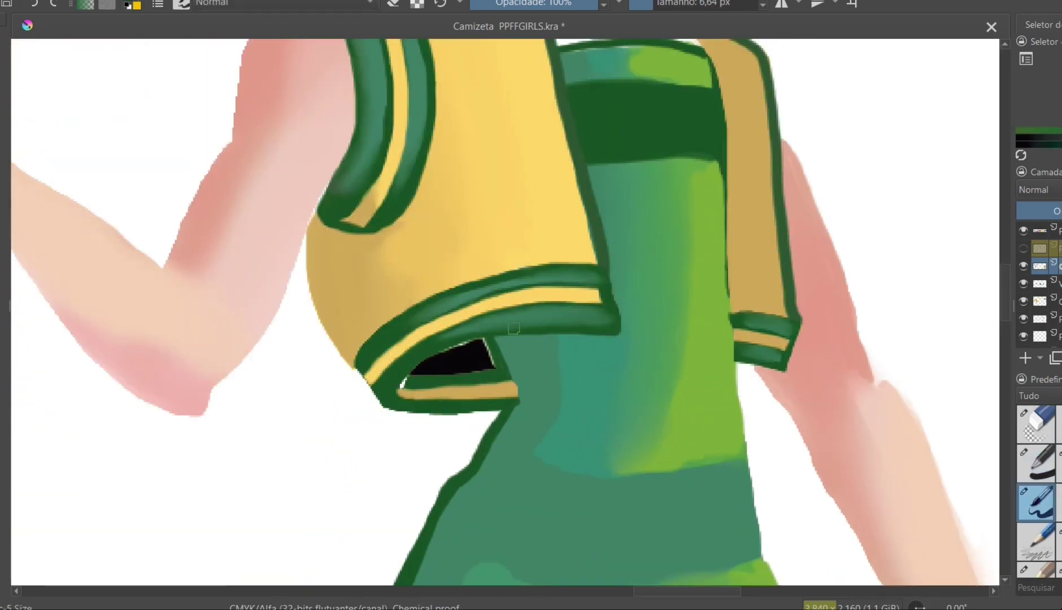
scroll(513, 328, "down", 2)
left_click(500, 298, "ctrl")
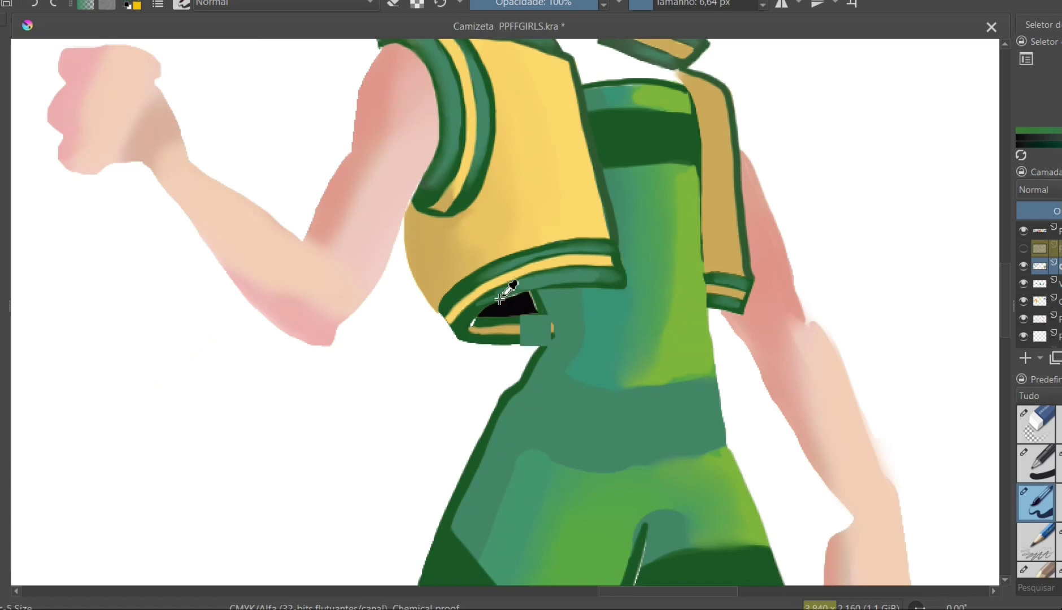
scroll(536, 265, "up", 2)
key("/")
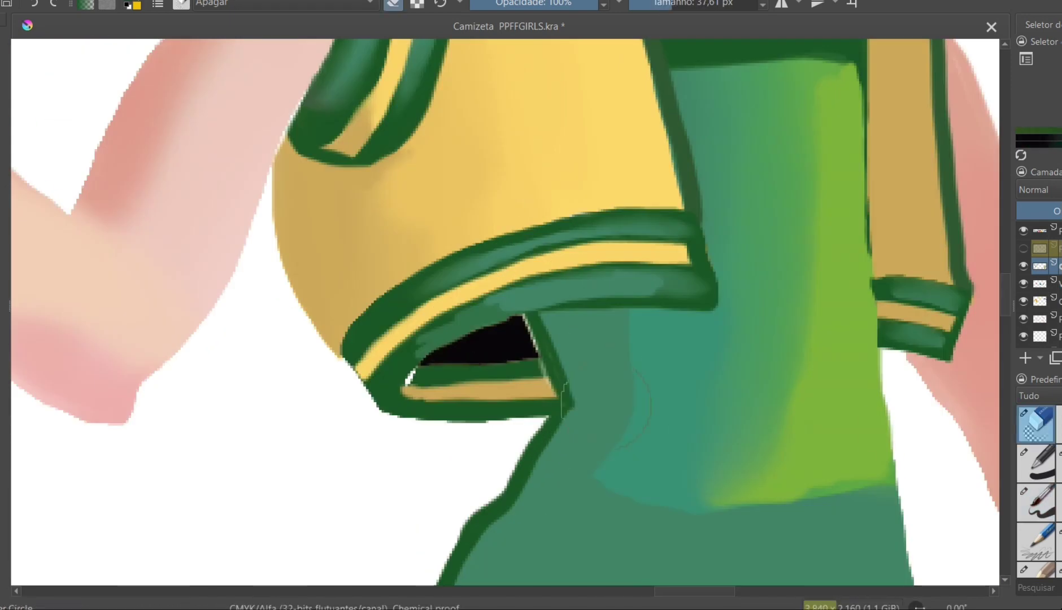
key("/")
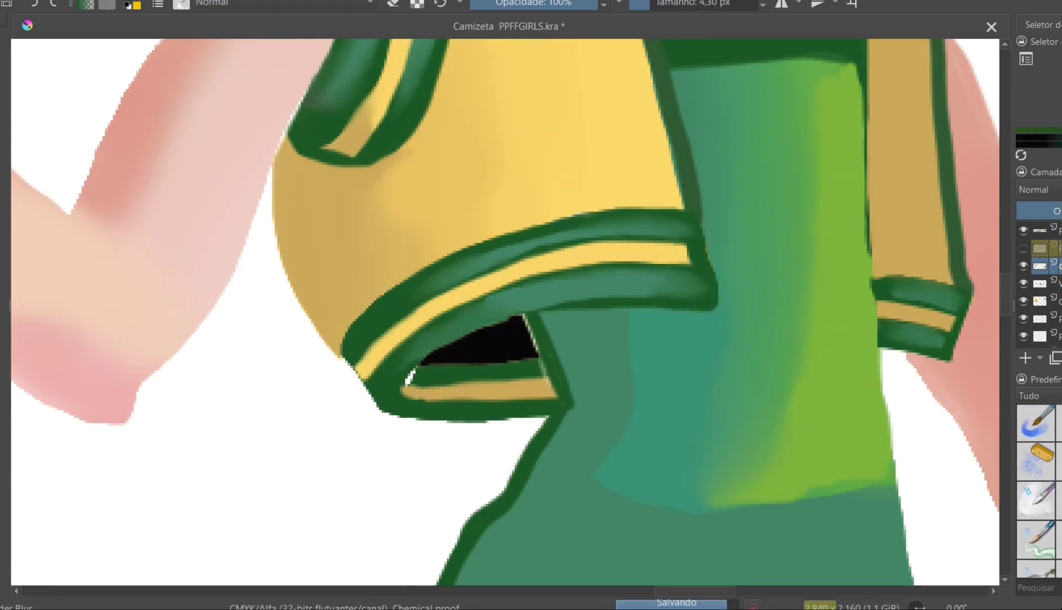
key("/")
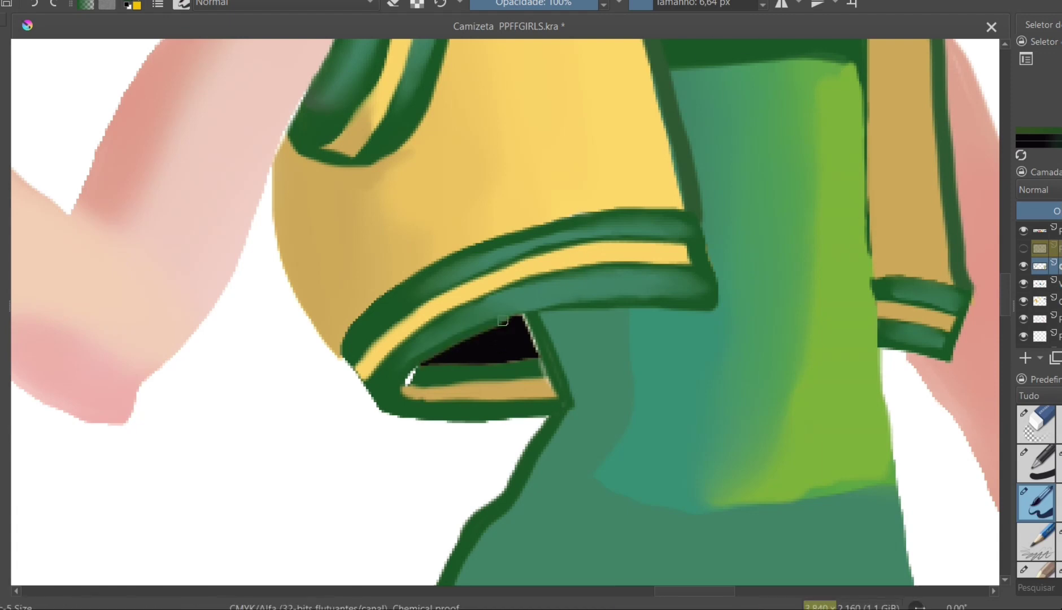
- Paint small dark green oval buttonholes down the far front panel of the green-outfit girl's vest
left_click_drag(465, 248, 505, 178)
scroll(505, 178, "down", 5)
scroll(693, 357, "up", 3)
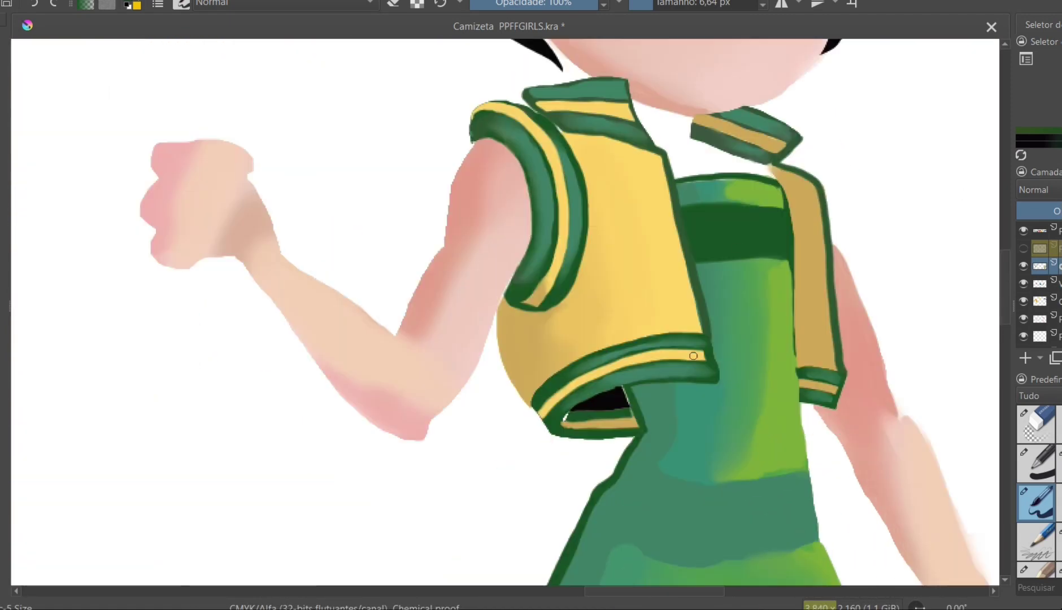
scroll(736, 313, "up", 2)
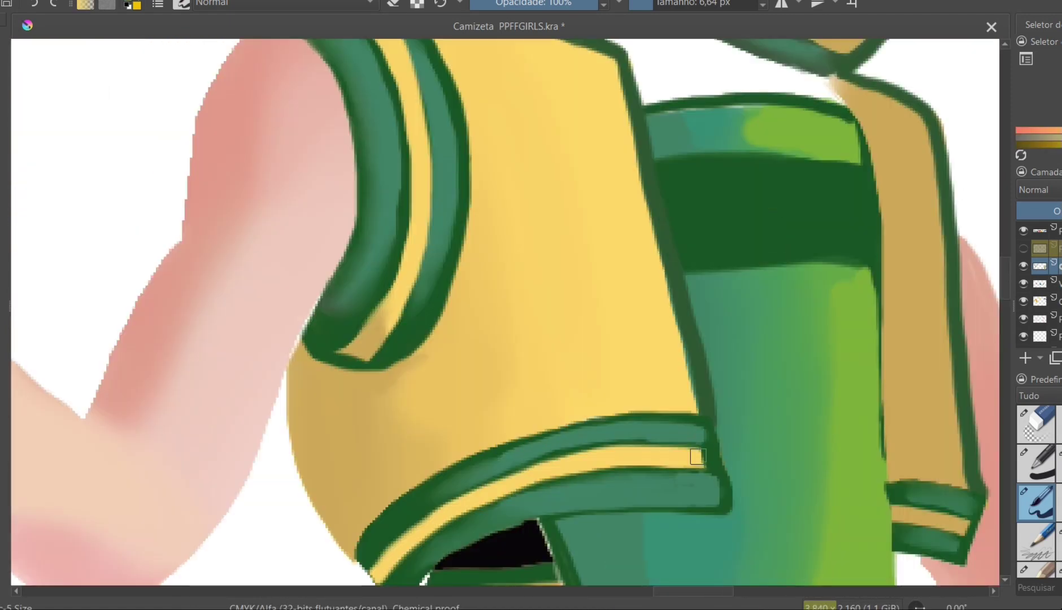
scroll(694, 445, "down", 5)
scroll(736, 314, "up", 5)
left_click(711, 303)
left_click(707, 243)
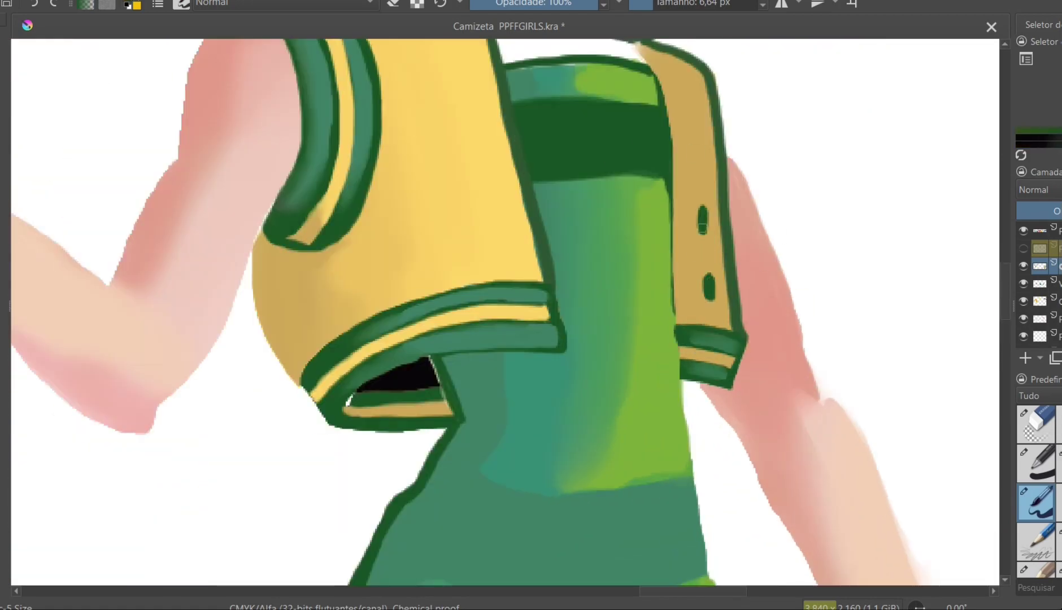
left_click(695, 148)
- Draw a dashed dark green stitch line down the near front panel of the yellow vest
scroll(694, 148, "down", 3)
left_click_drag(591, 205, 591, 349)
scroll(591, 349, "down", 5)
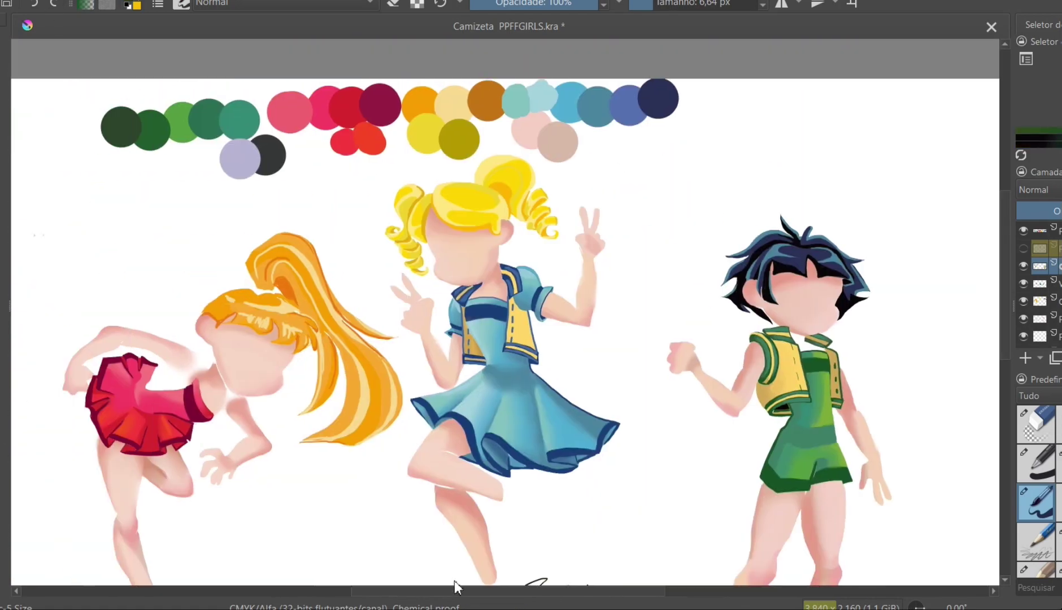
- Select the neck area below the green-outfit girl's chin and fill it with softly shaded skin tones
scroll(530, 209, "up", 5)
key("ctrl+z")
key("ctrl+z")
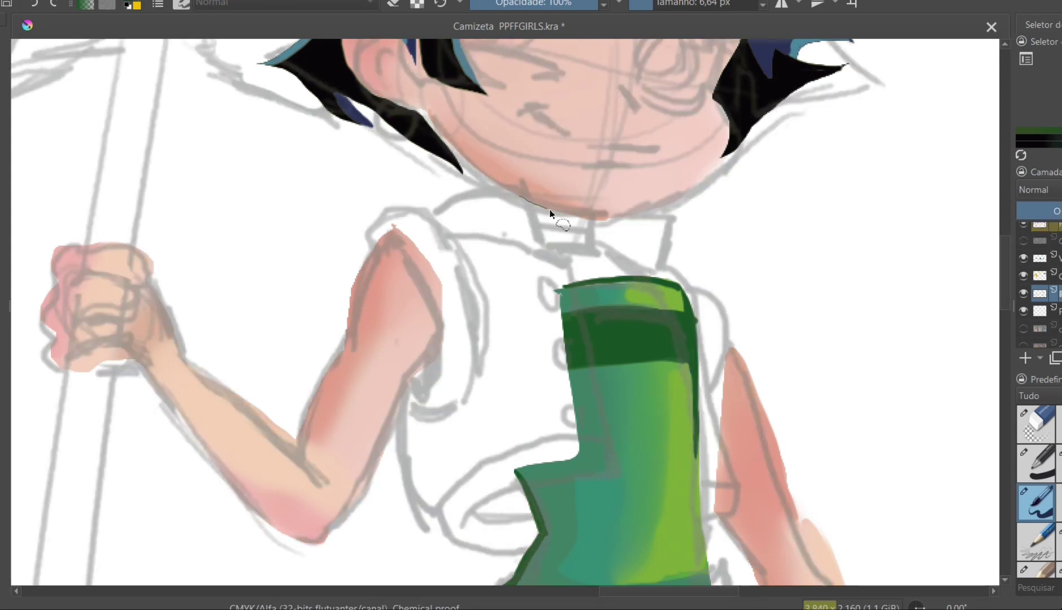
left_click_drag(588, 283, 520, 197)
key("b")
key("/")
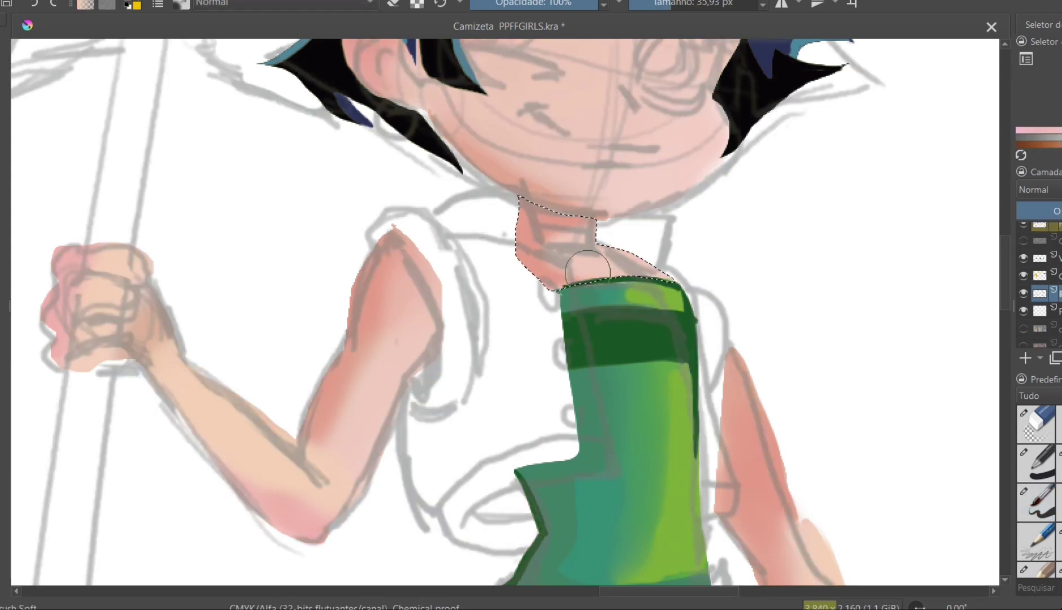
left_click(604, 249, "ctrl")
mouse_move(604, 249)
left_mouse_down()
mouse_move(685, 305)
mouse_move(624, 244)
left_mouse_up()
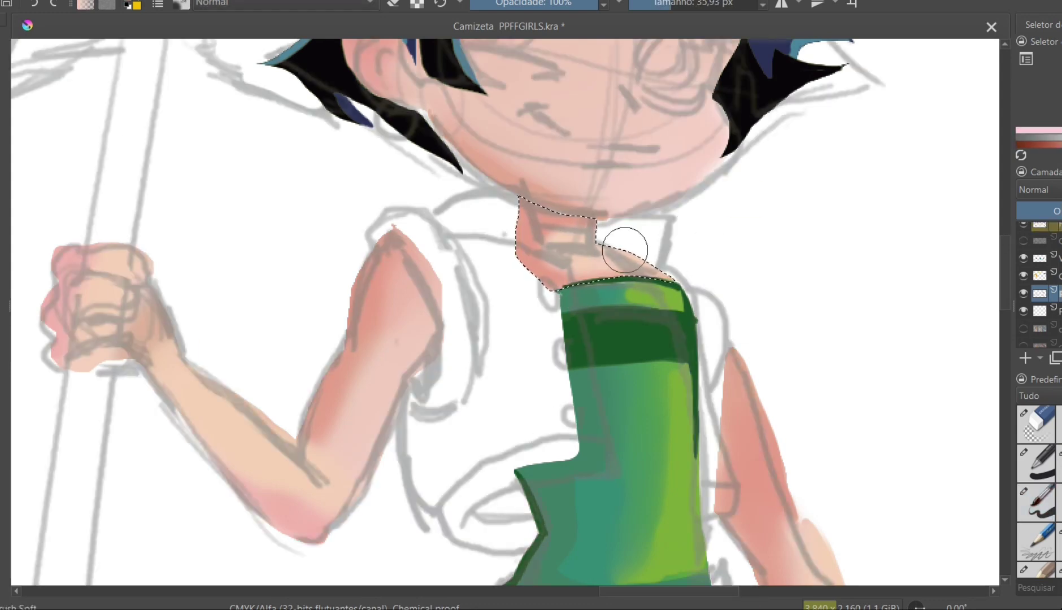
- Show the vest layer again to touch up the skin along the jaw and neck, and save the illustration
scroll(542, 192, "down", 3)
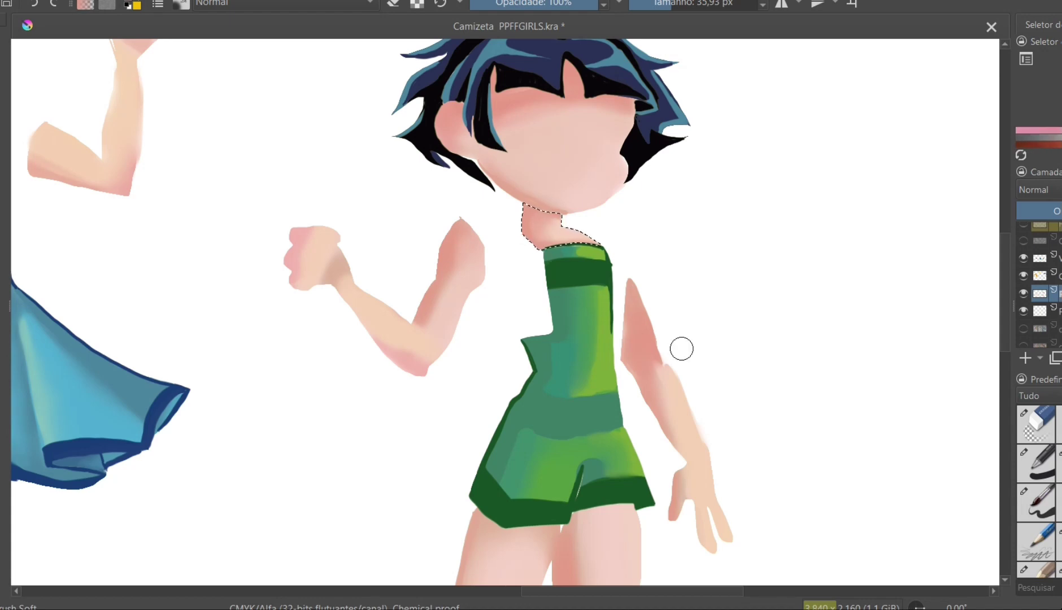
left_click(1023, 240)
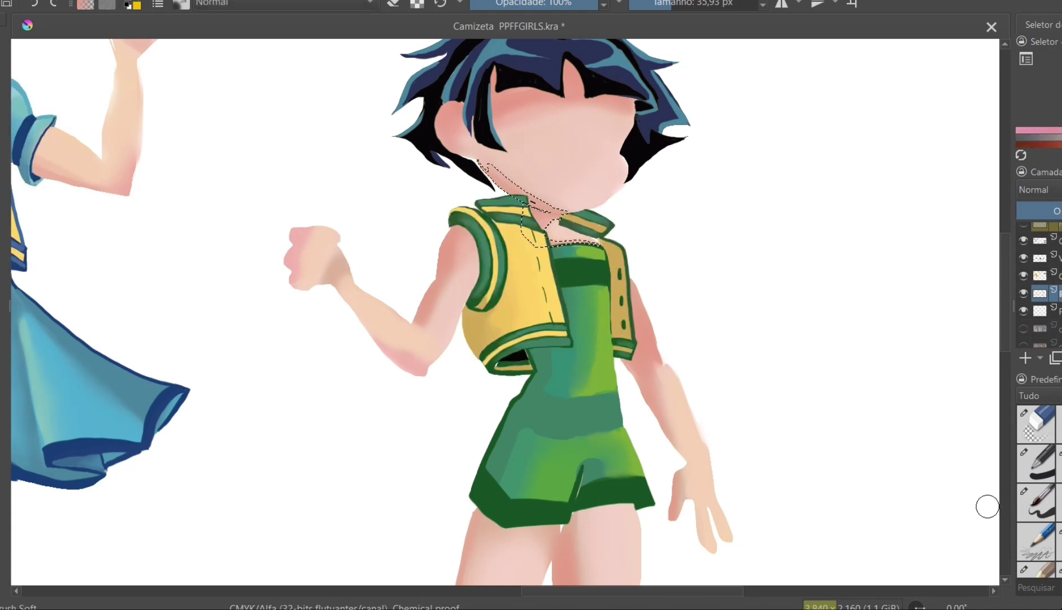
left_click(1035, 502)
key("slash")
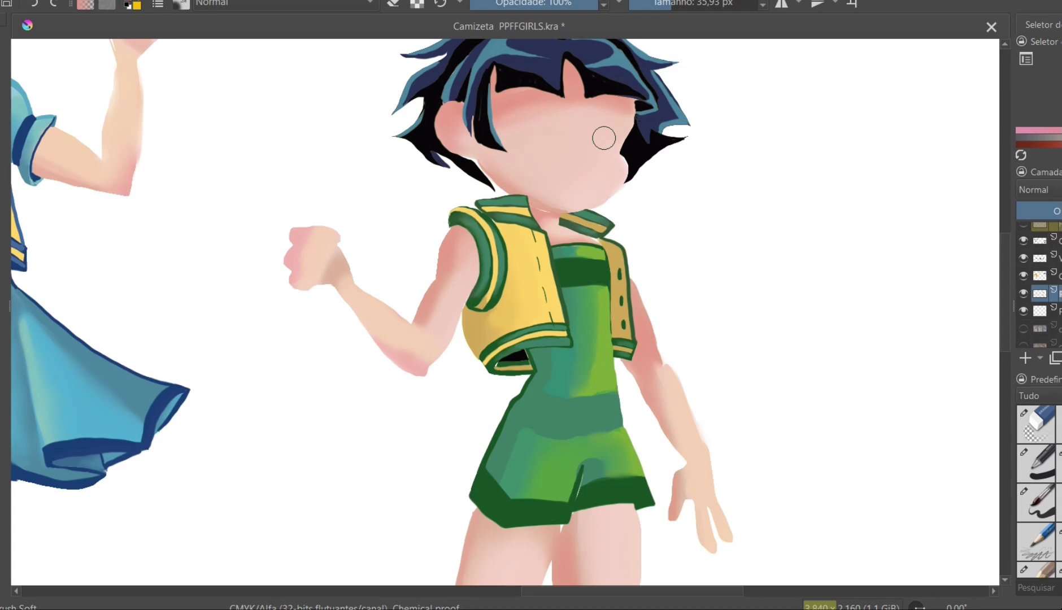
key("ctrl+s")
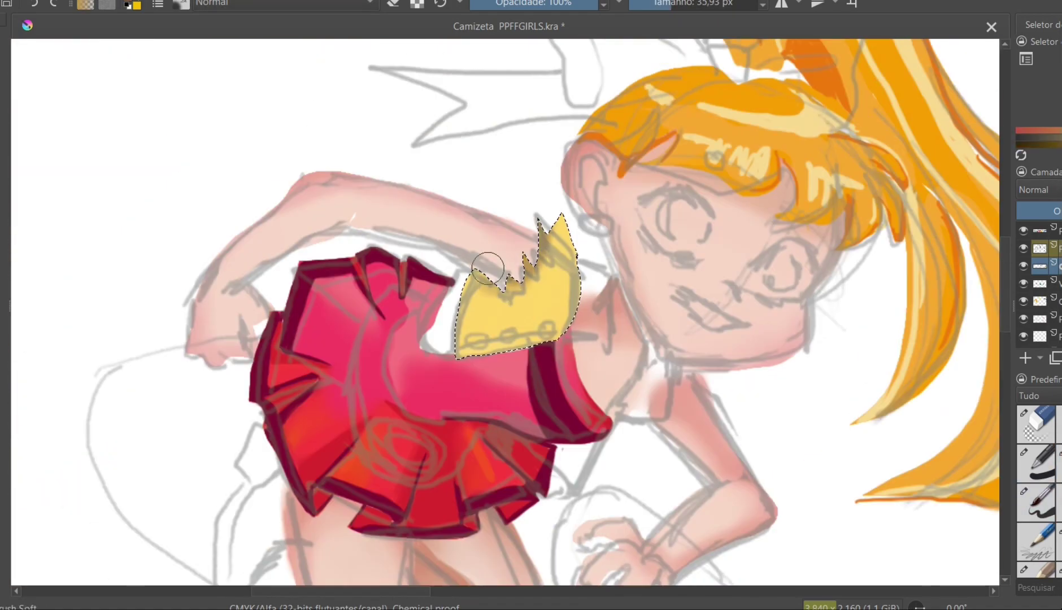
- Shade the red-outfit girl's yellow vest in ochre beneath the arm, and paint its neck-side band magenta and dark crimson with a yellow stripe
mouse_move(488, 267)
left_mouse_down()
mouse_move(536, 249)
mouse_move(497, 294)
mouse_move(509, 238)
left_mouse_up()
mouse_move(601, 360)
left_mouse_down()
mouse_move(612, 280)
mouse_move(579, 263)
left_mouse_up()
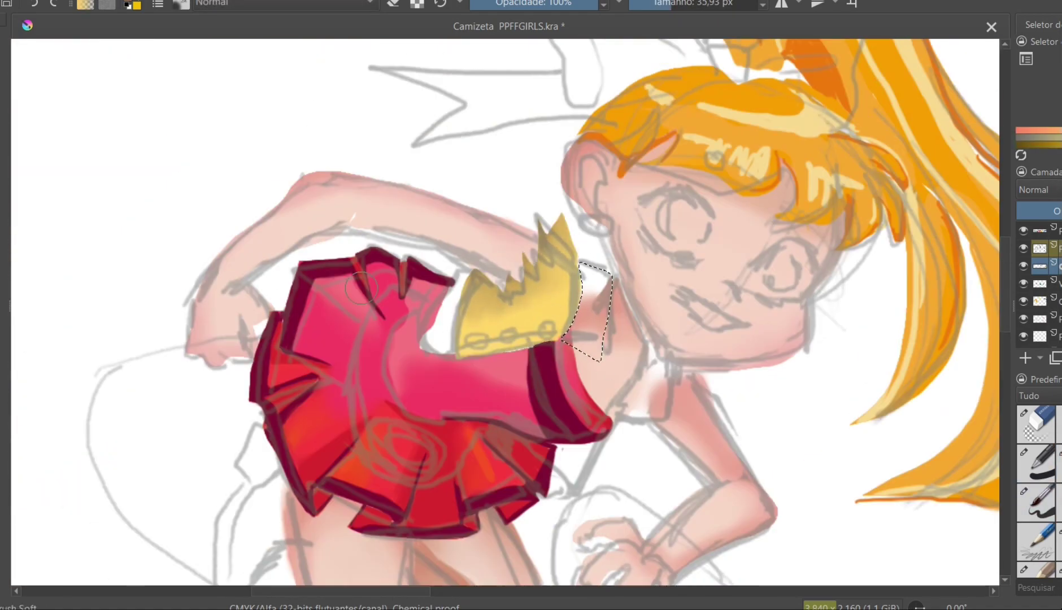
mouse_move(582, 338)
left_mouse_down()
mouse_move(608, 303)
mouse_move(603, 363)
mouse_move(569, 354)
mouse_move(630, 231)
mouse_move(608, 248)
mouse_move(619, 311)
mouse_move(592, 258)
mouse_move(591, 329)
mouse_move(589, 320)
mouse_move(552, 415)
mouse_move(599, 292)
left_mouse_up()
key("/")
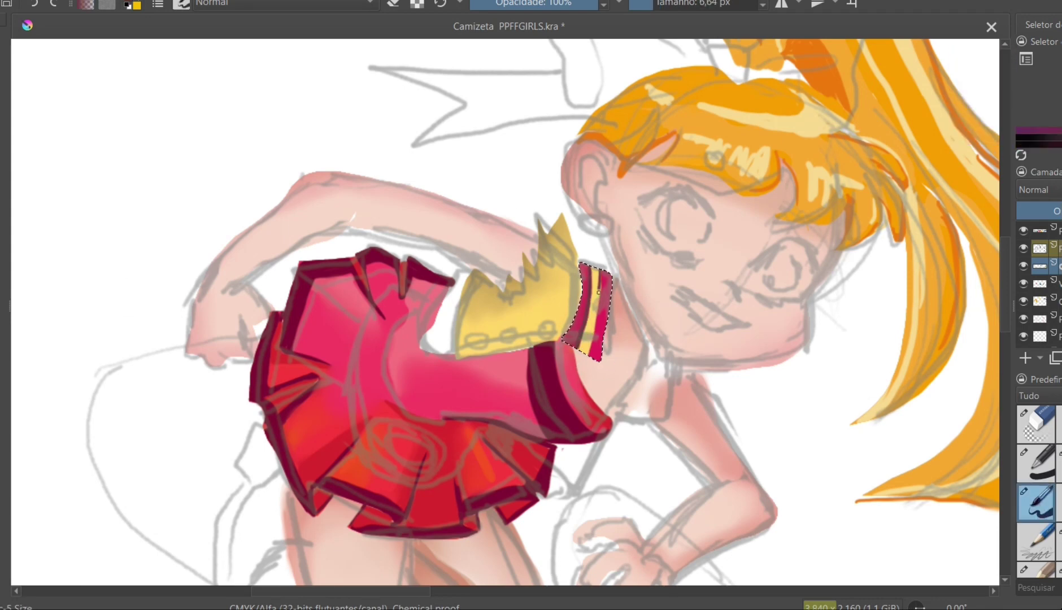
key("/")
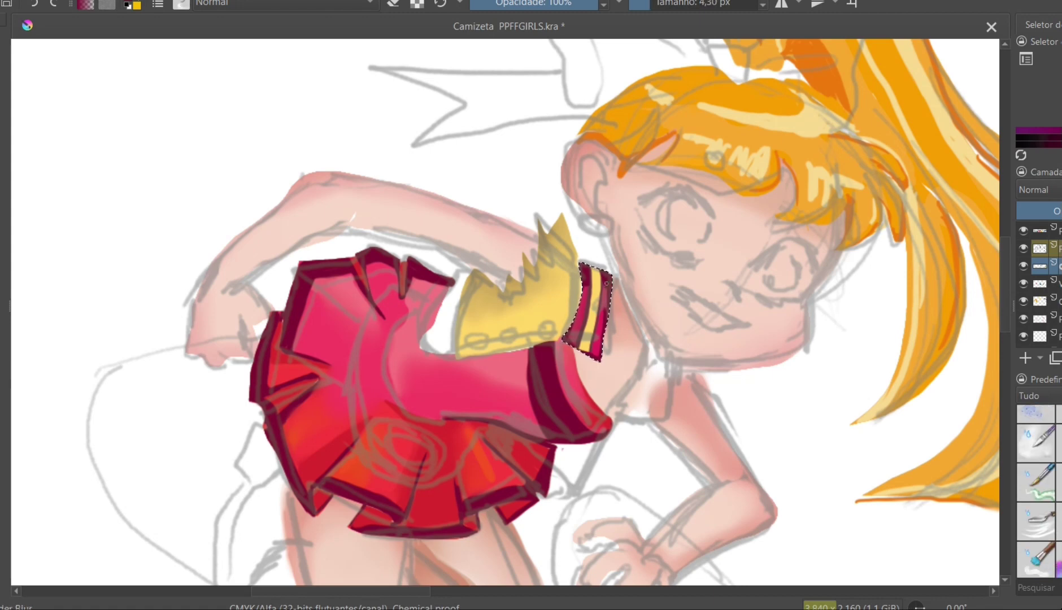
left_click_drag(582, 322, 597, 268)
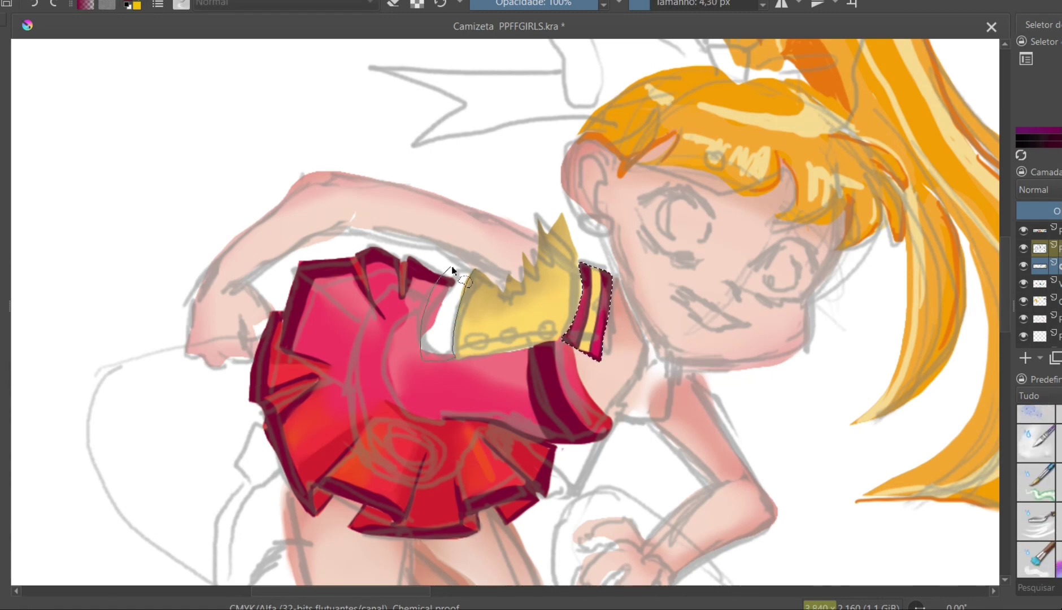
- Select the waist-side band of the red-outfit girl's vest and paint it dark crimson with a yellow stripe
left_click(608, 333, "ctrl")
key("/")
mouse_move(455, 274)
left_mouse_down()
mouse_move(423, 297)
mouse_move(447, 326)
mouse_move(443, 278)
mouse_move(558, 239)
mouse_move(459, 266)
mouse_move(436, 332)
mouse_move(473, 268)
mouse_move(429, 314)
mouse_move(549, 408)
mouse_move(426, 327)
mouse_move(495, 299)
mouse_move(438, 322)
mouse_move(437, 361)
mouse_move(440, 320)
left_mouse_up()
left_click(555, 237, "ctrl")
left_click(429, 313, "ctrl")
left_click(549, 406, "ctrl")
left_click(588, 313, "ctrl")
key("/")
key("/")
mouse_move(463, 265)
left_mouse_down()
mouse_move(435, 316)
mouse_move(432, 356)
mouse_move(438, 328)
left_mouse_up()
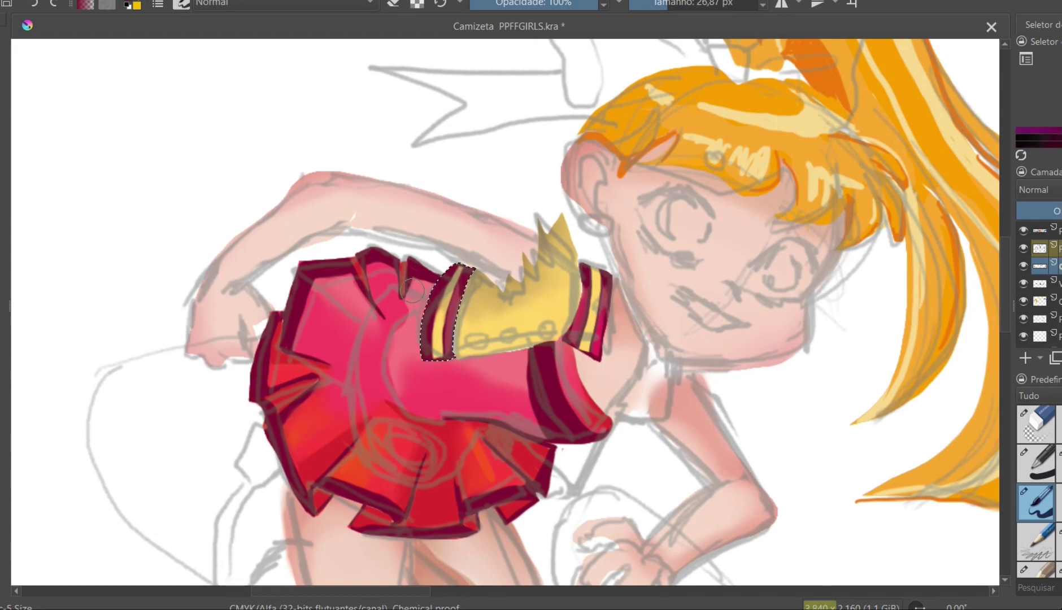
- Hide the sketch layer and outline the vest panel's lower edge and adjoining band edges in dark crimson
key("ctrl+shift+a")
key("/")
scroll(481, 318, "up", 4)
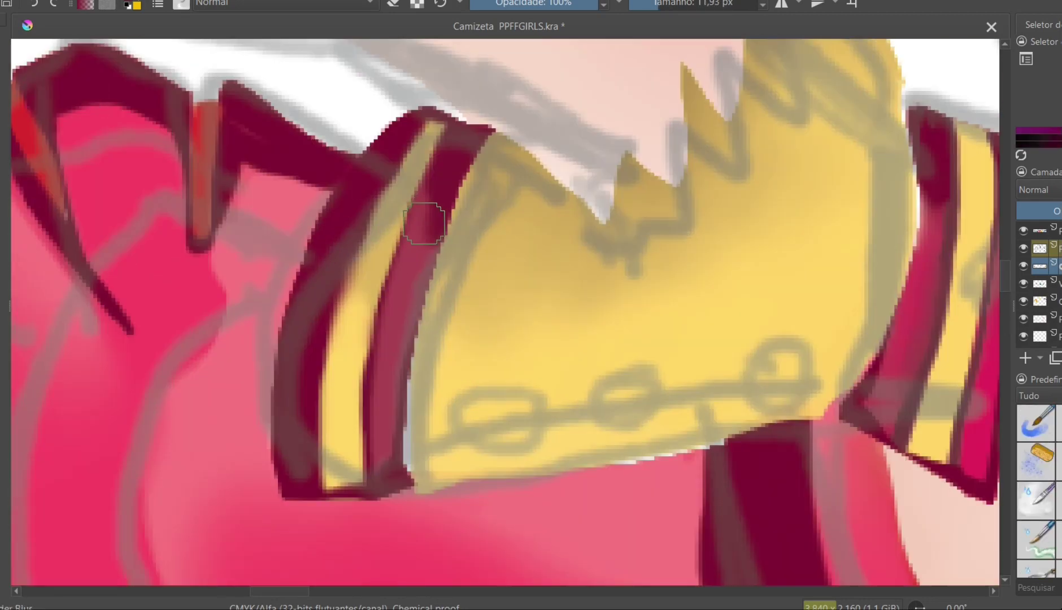
scroll(426, 220, "down", 3)
left_click(1022, 248)
key("/")
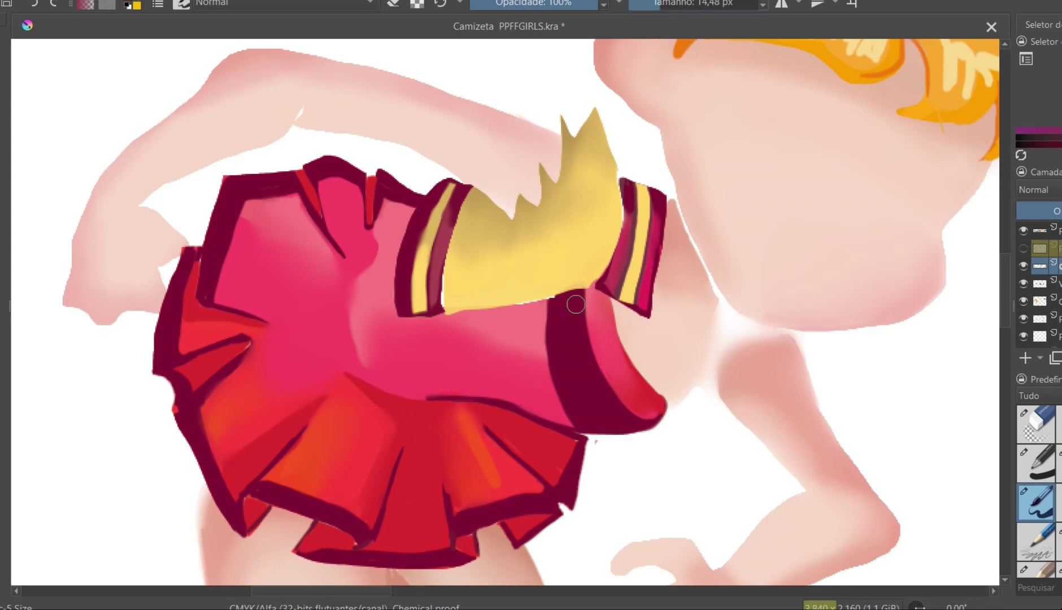
left_click_drag(598, 290, 414, 315)
left_click_drag(606, 298, 638, 313)
left_click_drag(621, 182, 596, 285)
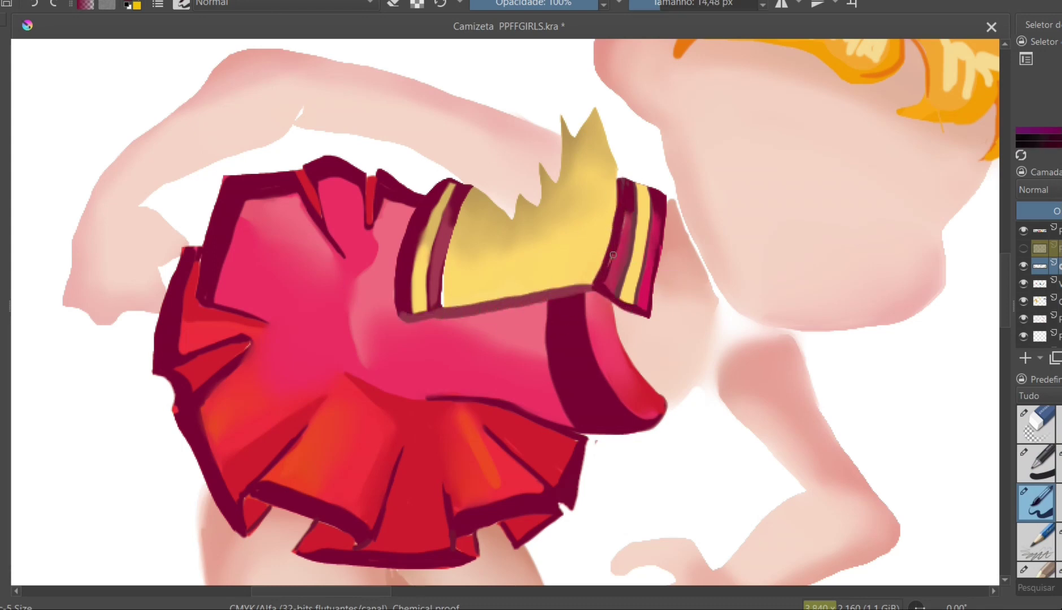
mouse_move(468, 189)
left_mouse_down()
mouse_move(446, 310)
mouse_move(402, 320)
left_mouse_up()
- Paint three magenta oval buttonholes with dark crimson shading along the lower part of the yellow vest panel
left_click_drag(458, 286, 525, 271)
left_click_drag(559, 266, 577, 264)
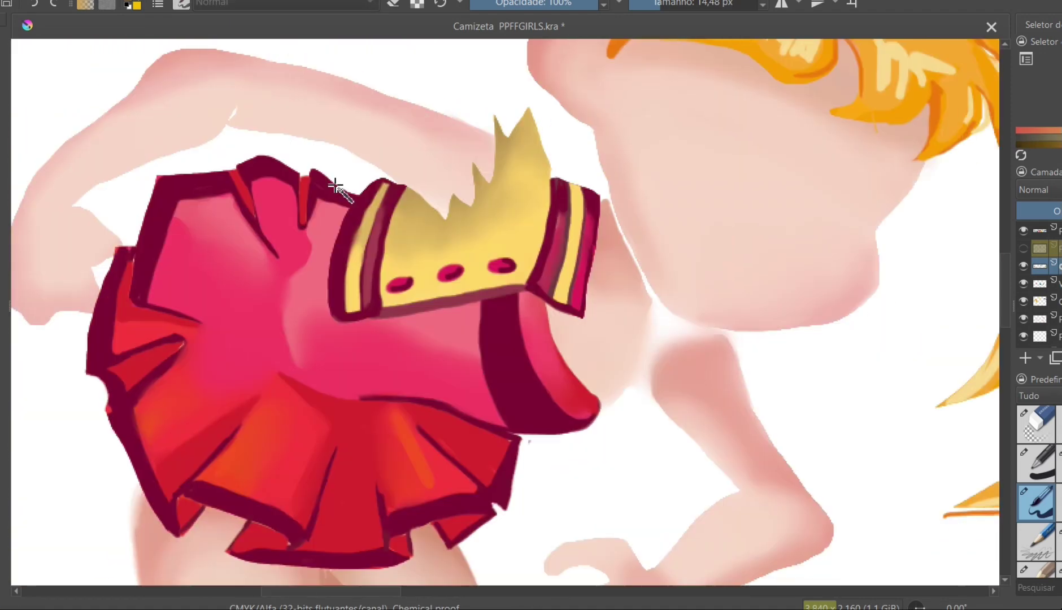
key("ctrl+shift+a")
key("b")
- Fill the vest's far panel below the bodice with yellow, and its pointed hem end with crimson, over the visible sketch
scroll(411, 190, "down", 5)
scroll(565, 310, "up", 2)
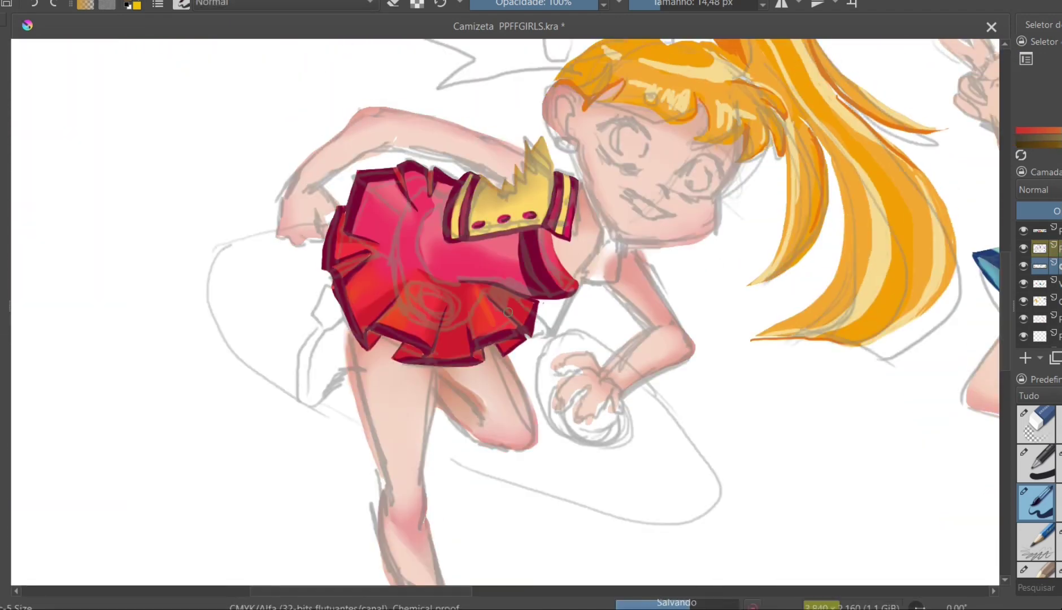
key("/")
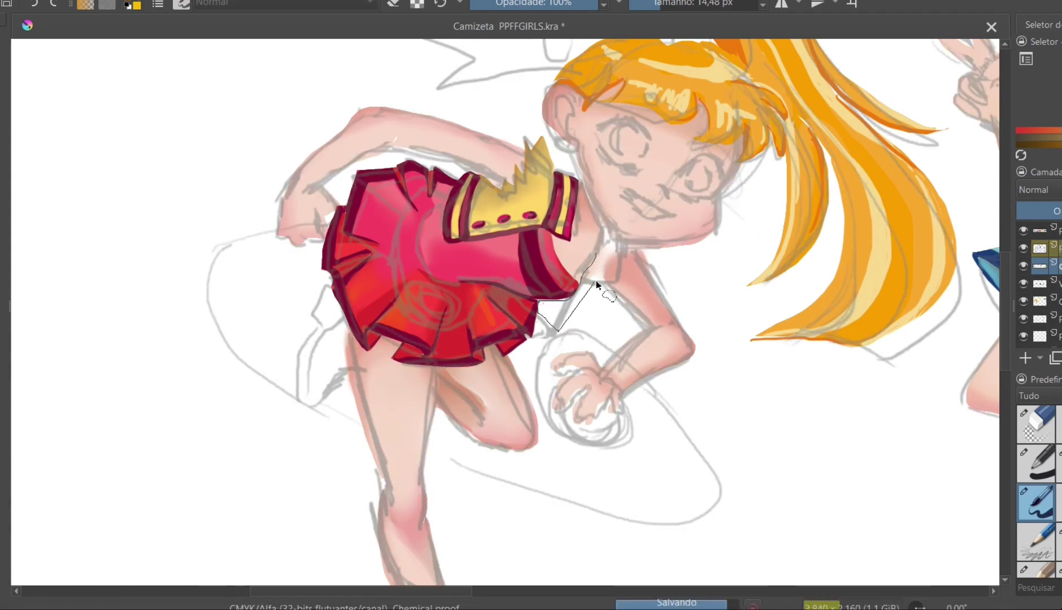
left_click(527, 201, "ctrl")
left_click_drag(590, 265, 539, 343)
key("shift+BackSpace")
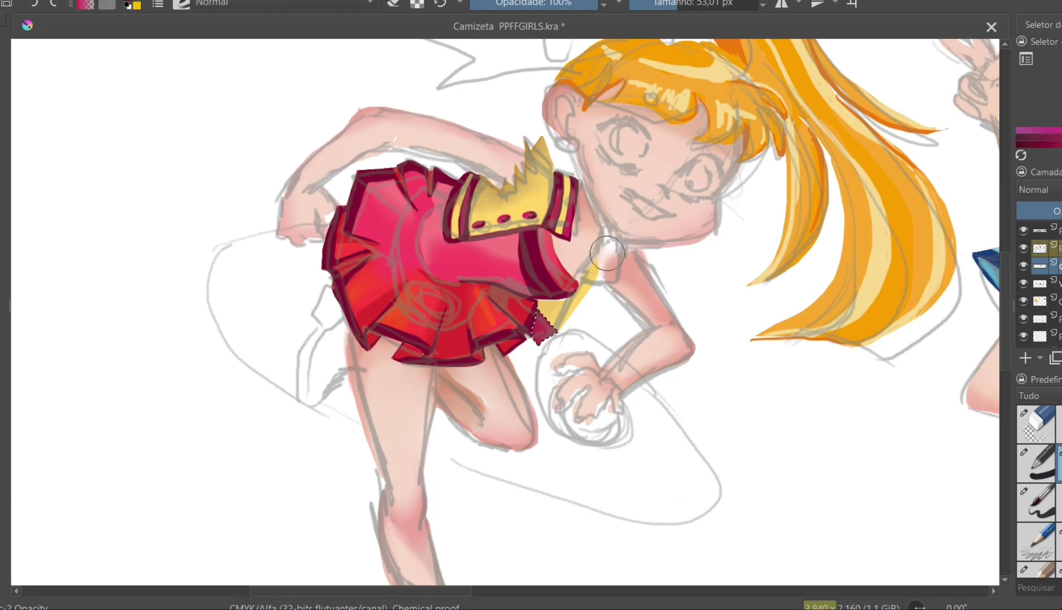
- Add a yellow stripe and dark crimson edges to the hem band of the vest's far panel
key("/")
left_click(545, 197, "ctrl")
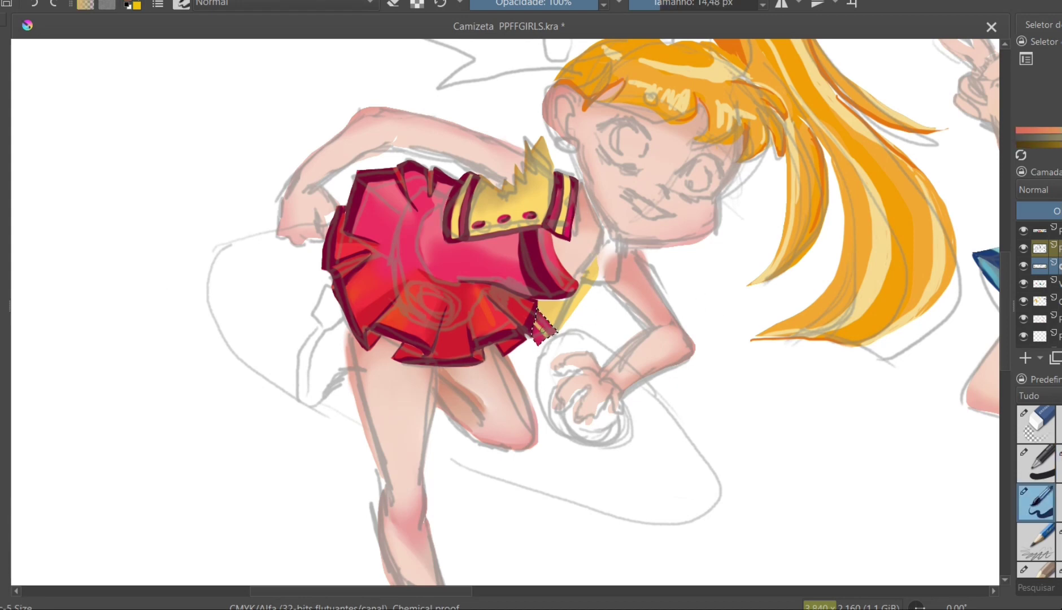
left_click(540, 249, "ctrl")
scroll(568, 418, "up", 4)
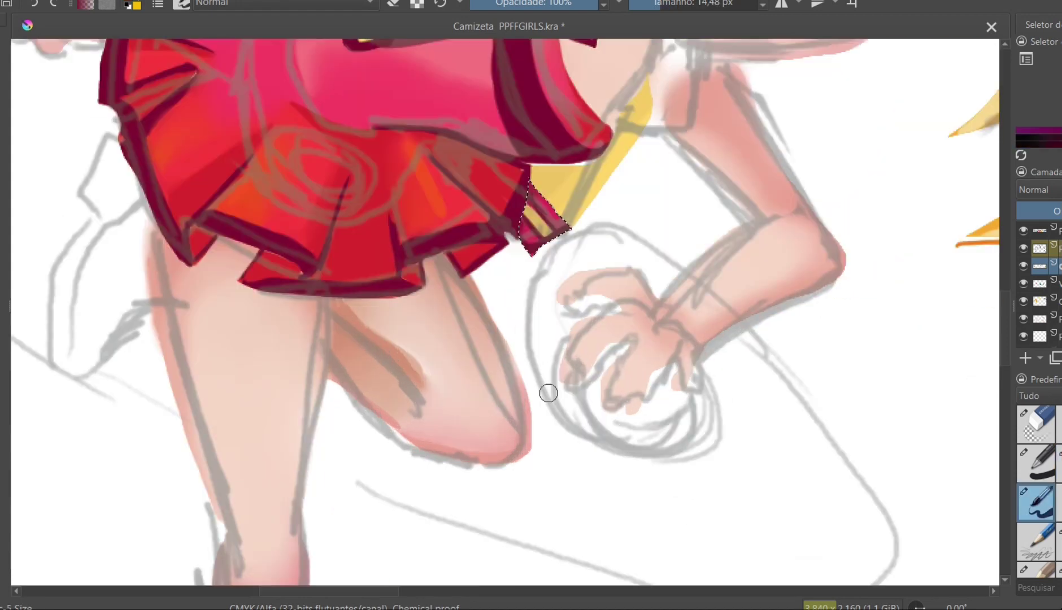
left_click(539, 218, "ctrl")
left_click(539, 217, "ctrl")
- Outline the outer edge of the vest's far yellow panel with a thin magenta line
scroll(539, 218, "up", 5)
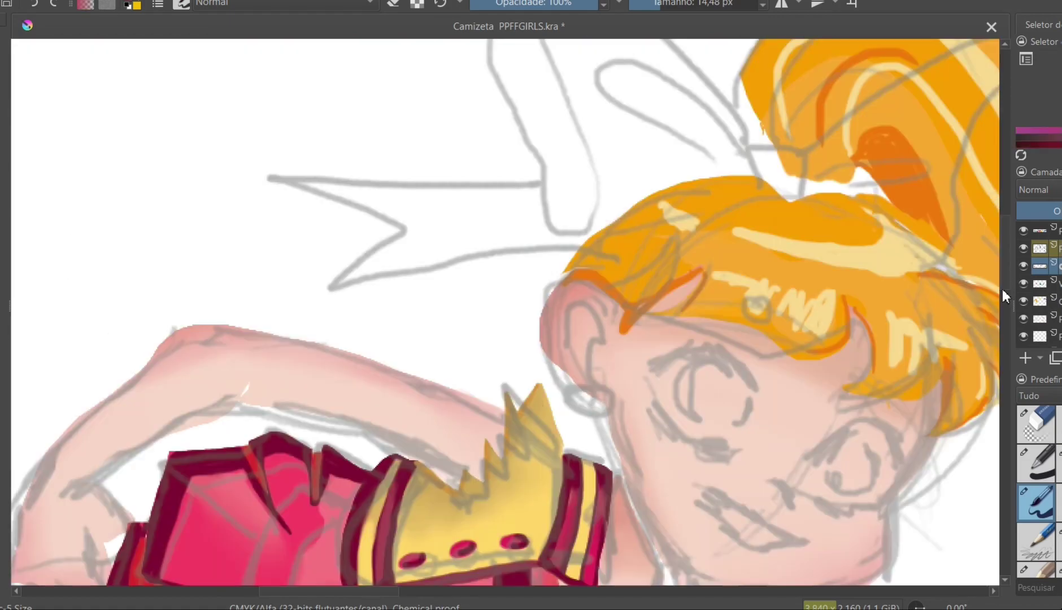
scroll(632, 367, "down", 3)
left_click_drag(569, 449, 649, 335)
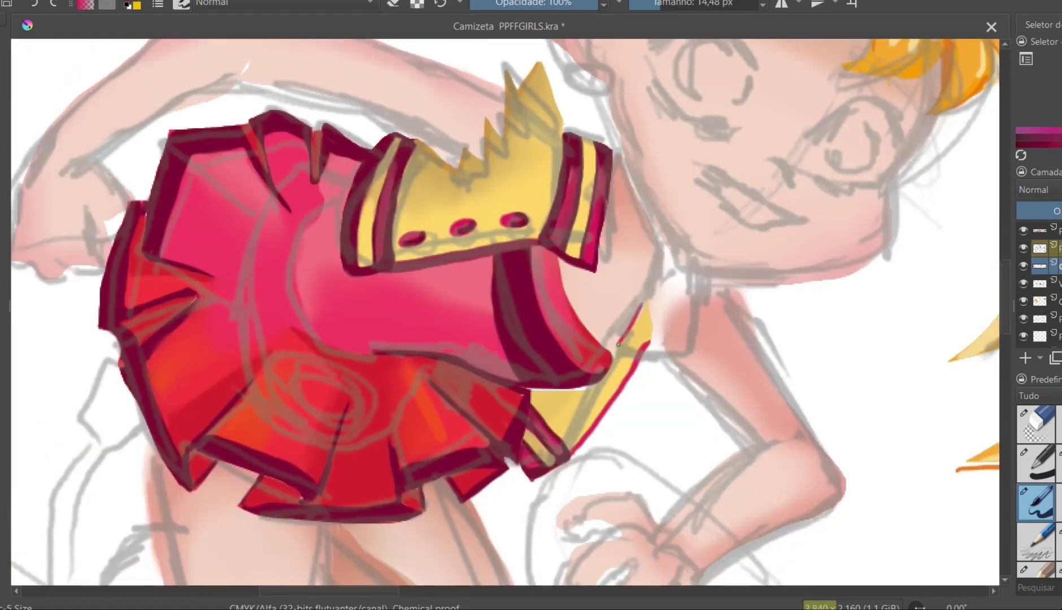
- Select the collar band area below the chin, fill it with dark crimson, and paint a yellow stripe along it
left_click(538, 68, "ctrl")
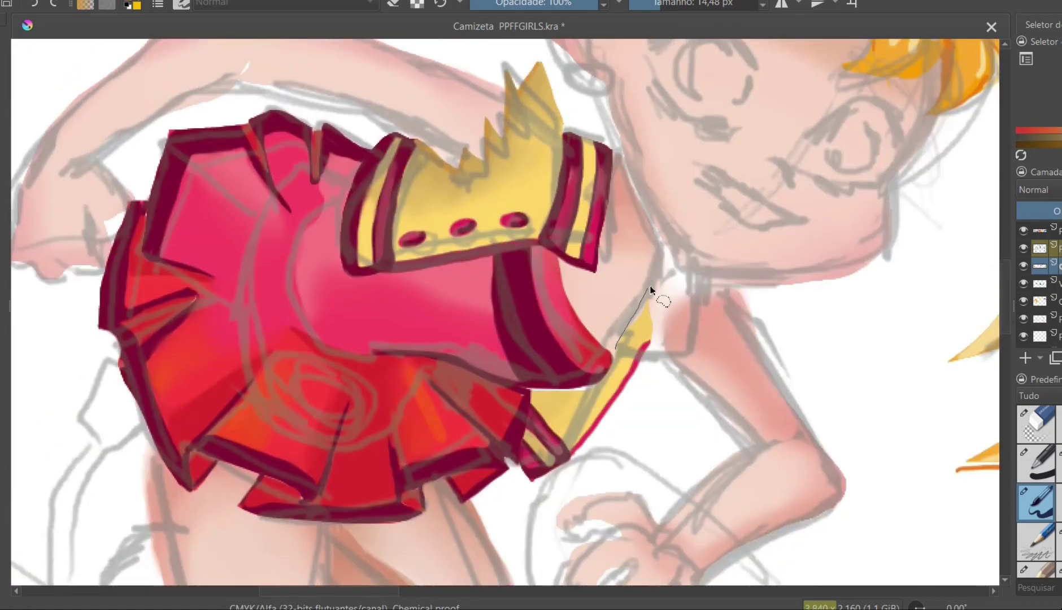
left_click(661, 250)
left_click(641, 347)
left_click(664, 360)
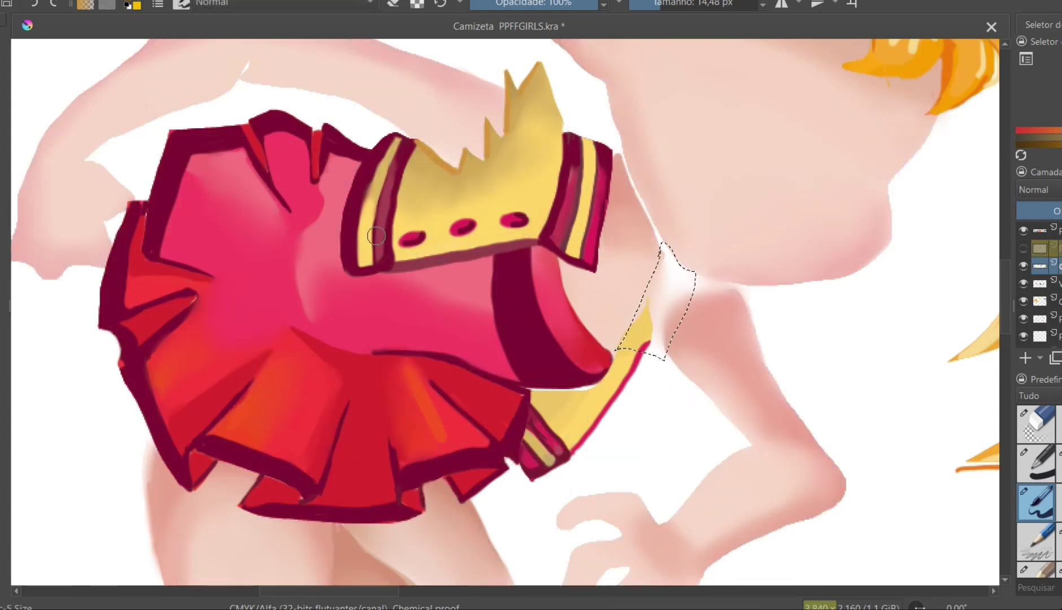
left_click(526, 285, "ctrl")
key("shift+BackSpace")
left_click(541, 90, "ctrl")
left_click_drag(638, 351, 671, 260)
- Brush soft magenta highlights along both sides of the collar band's yellow stripe and clear the selection
left_click(669, 256, "ctrl")
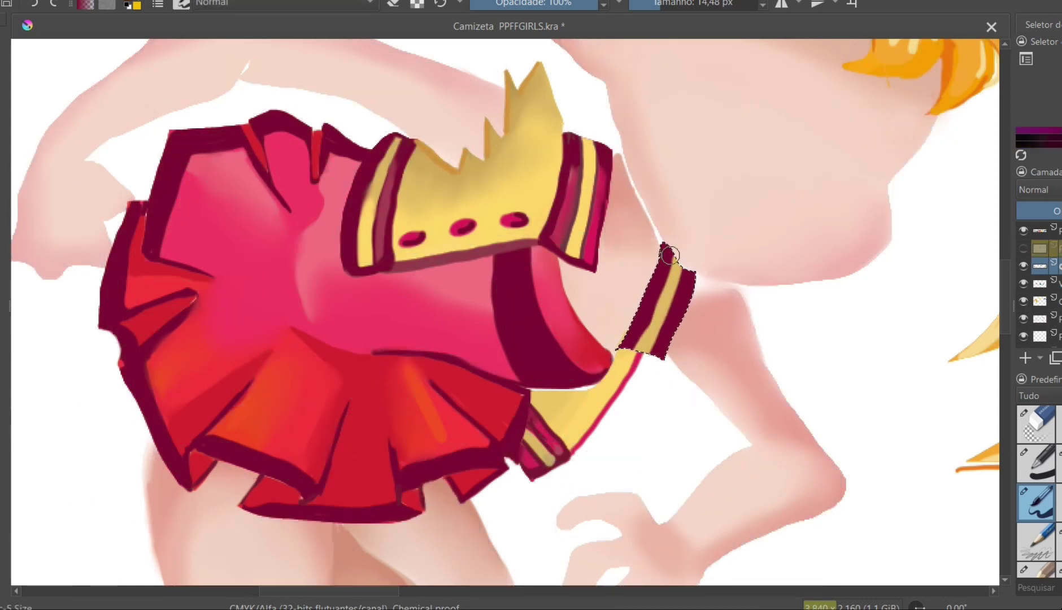
left_click(621, 282, "ctrl")
key("/")
mouse_move(638, 339)
left_mouse_down()
mouse_move(666, 263)
mouse_move(671, 329)
left_mouse_up()
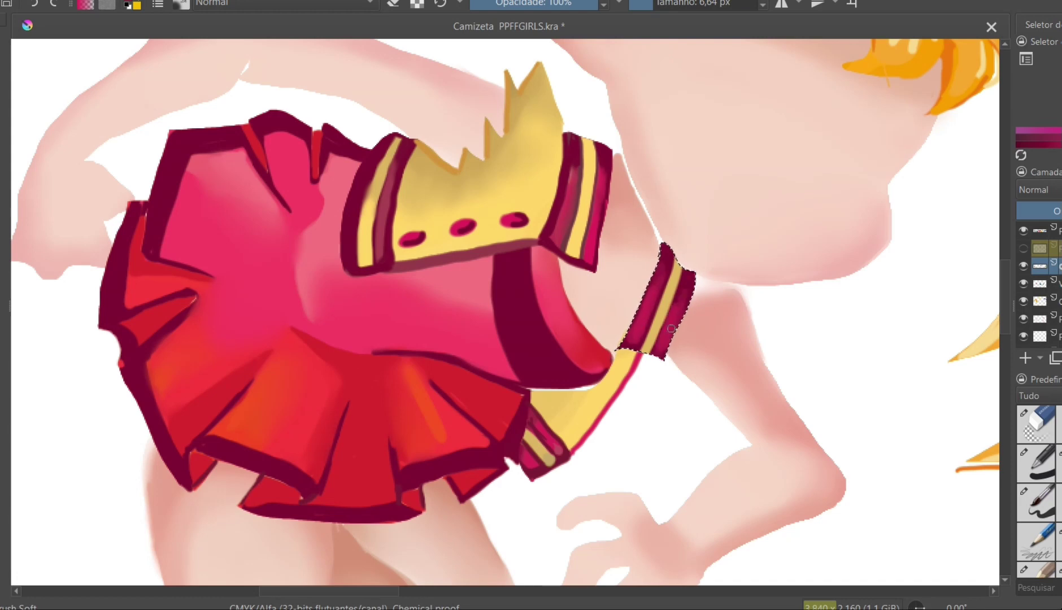
left_click(658, 266, "ctrl")
key("/")
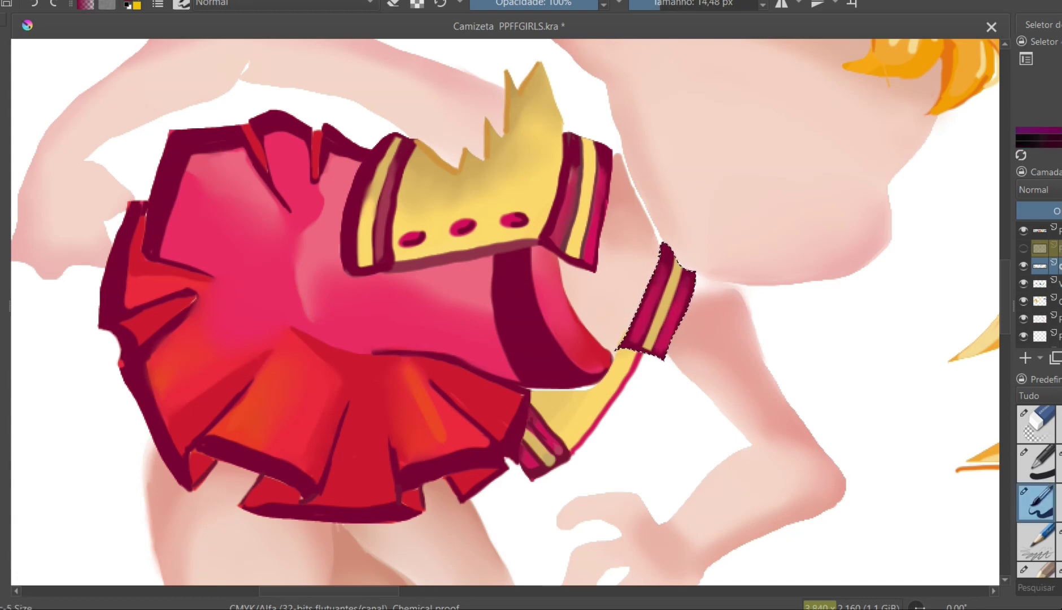
key("ctrl+shift+a")
- Brush magenta highlights onto the near vest panel's two side bands and refine the waist-side band's edge in dark crimson
key("/")
left_click(603, 203, "ctrl")
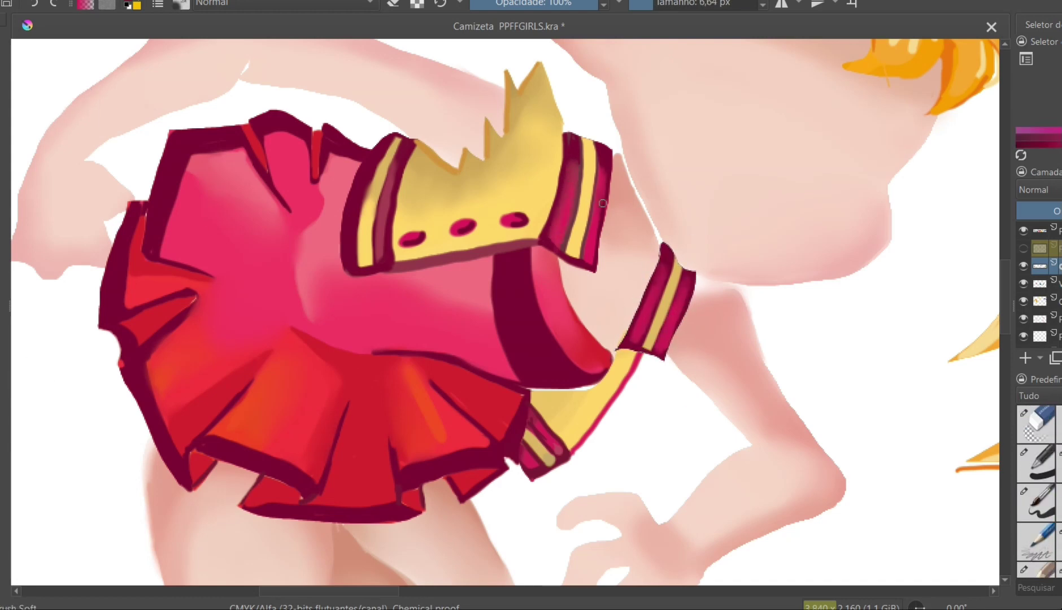
left_click_drag(351, 263, 355, 209)
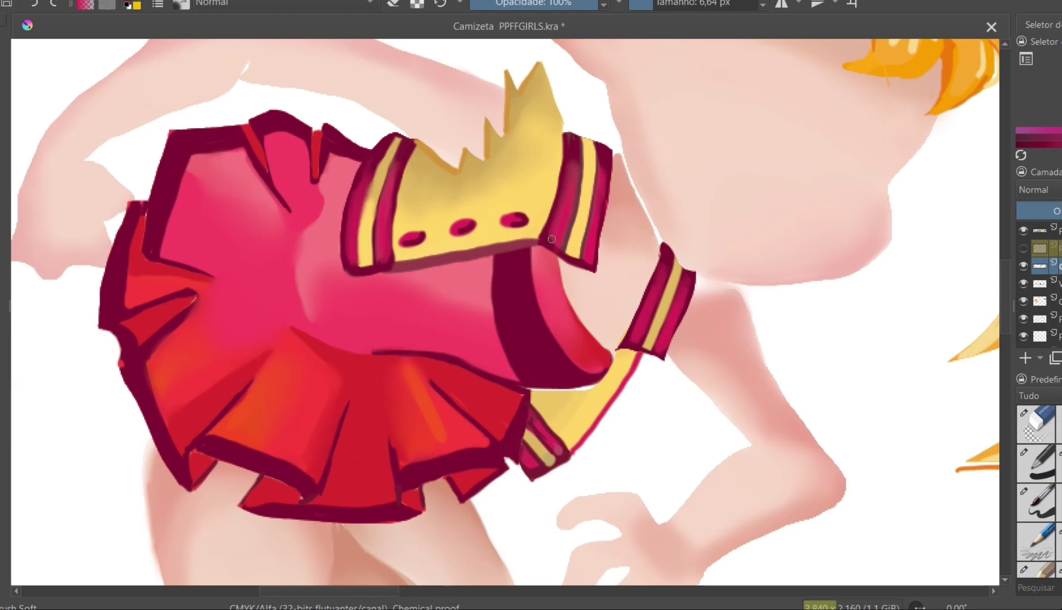
left_click(438, 203, "ctrl")
key("/")
left_click_drag(378, 164, 366, 224)
scroll(384, 144, "up", 3)
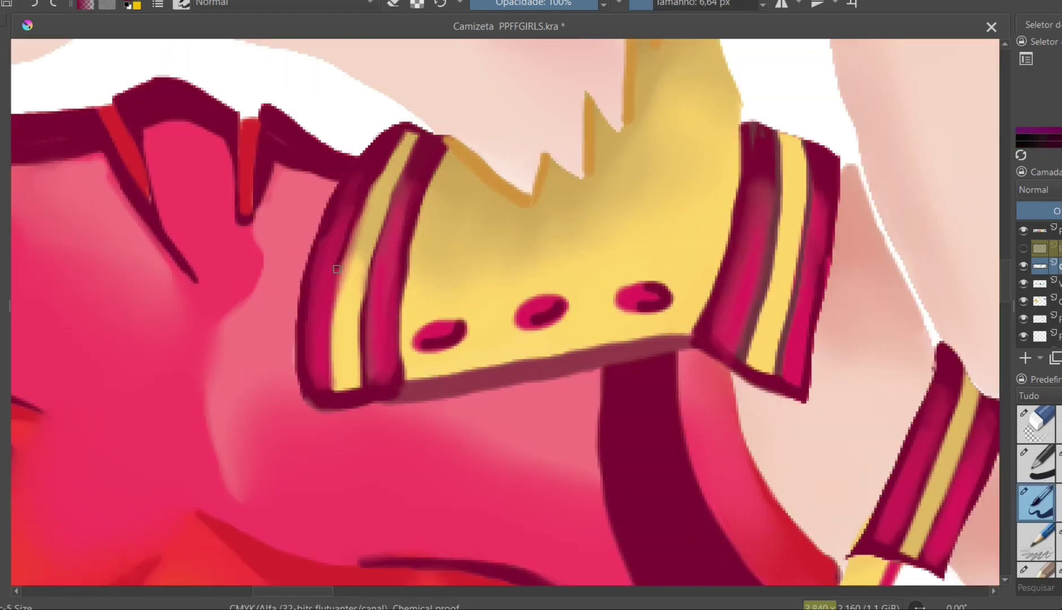
- Inspect the red-outfit girl's collar bands and clean up the stray yellow along the edge of the band below the chin
scroll(623, 351, "down", 2)
scroll(450, 514, "up", 2)
scroll(615, 262, "up", 2)
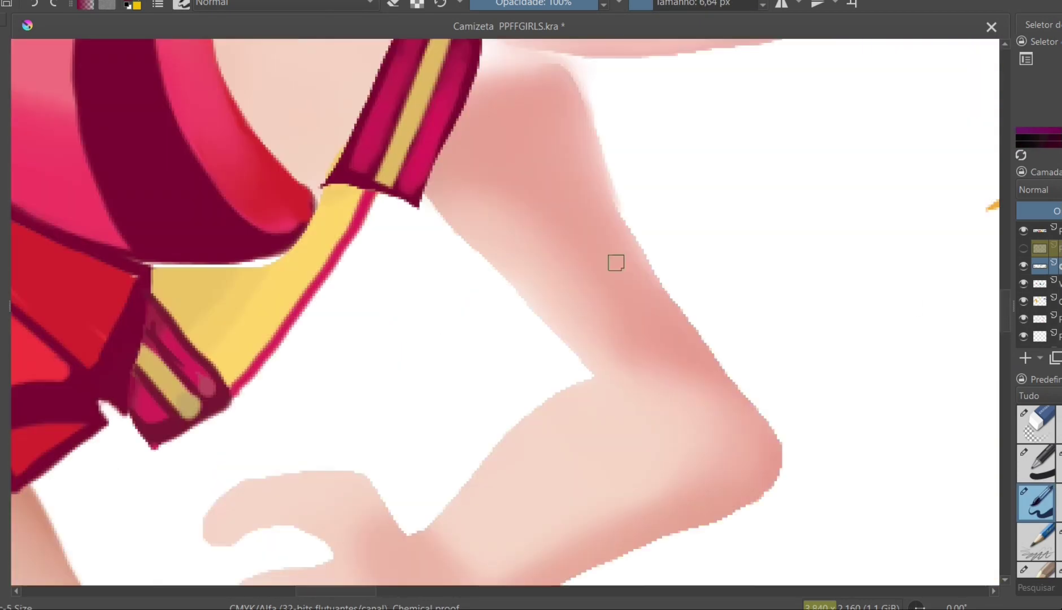
scroll(456, 126, "up", 5)
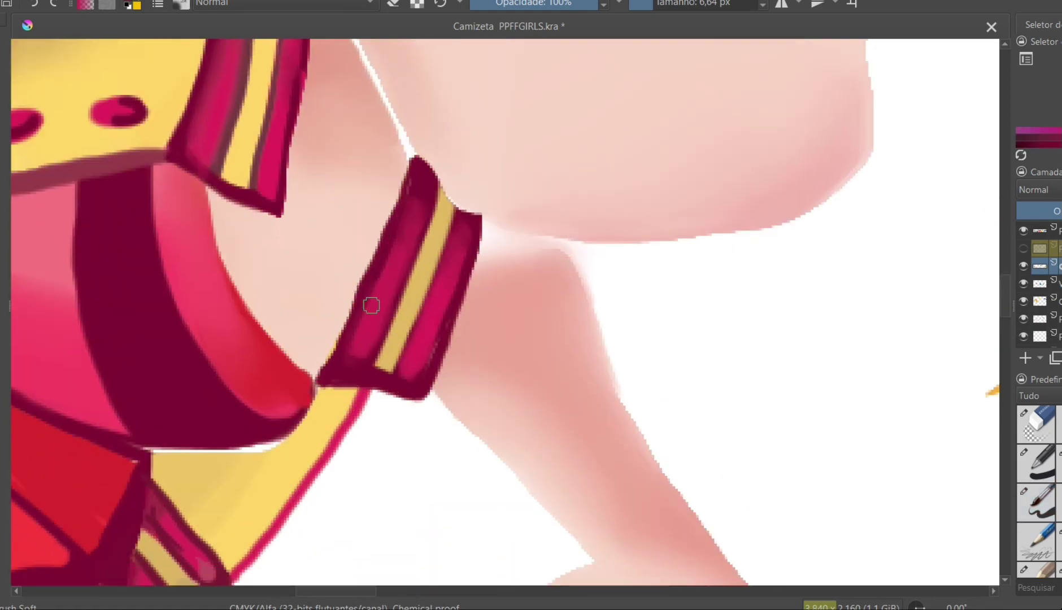
left_click(387, 359, "ctrl")
left_click(1029, 427)
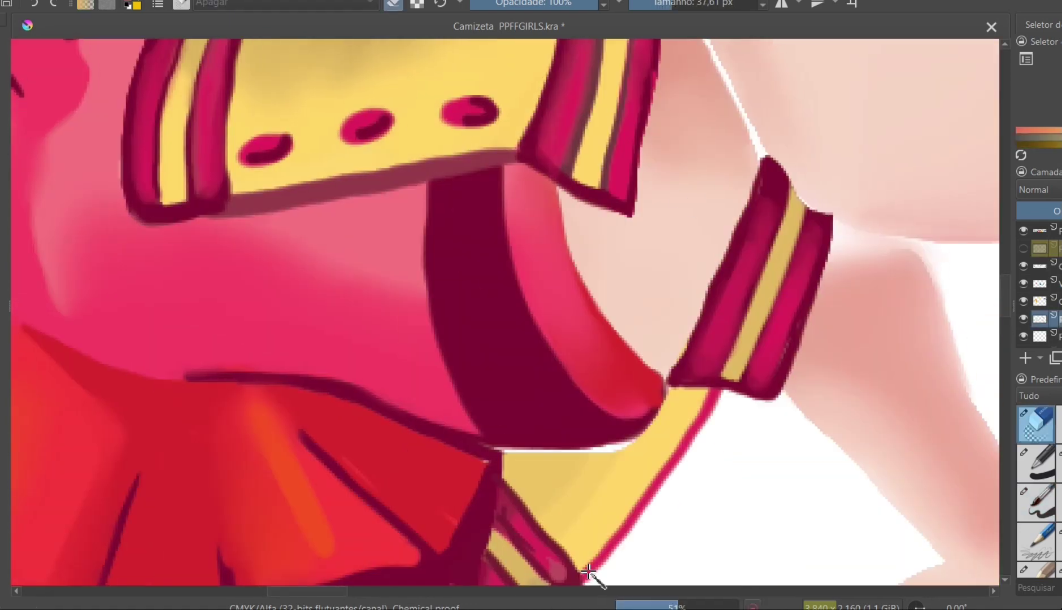
- Soften the skin shading on the neck between the two collar bands and save the document
key("/")
scroll(1008, 268, "up", 5)
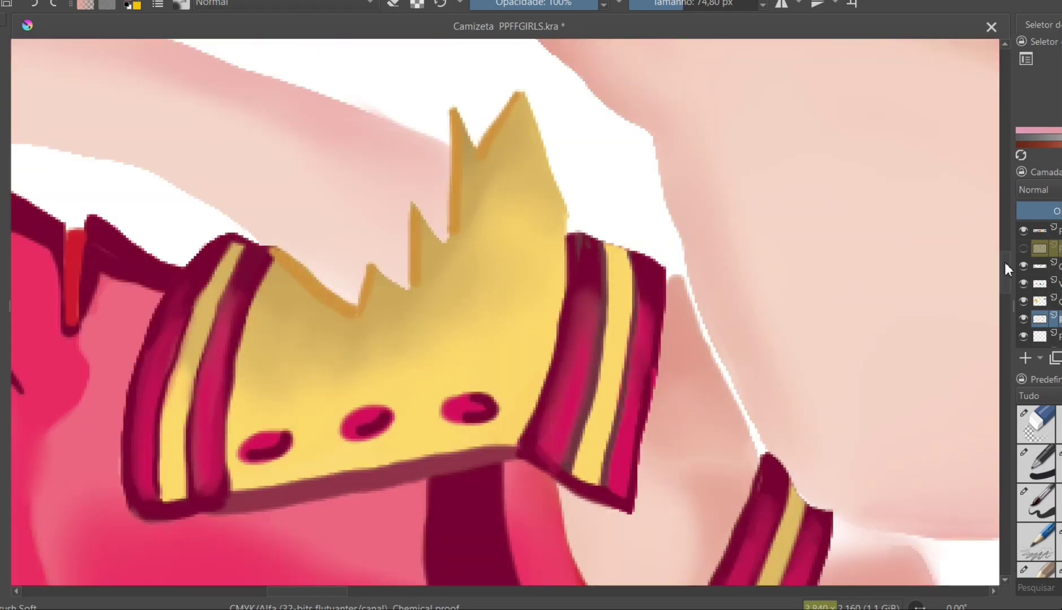
scroll(1009, 268, "down", 5)
key("/")
scroll(1007, 350, "down", 5)
scroll(994, 261, "up", 5)
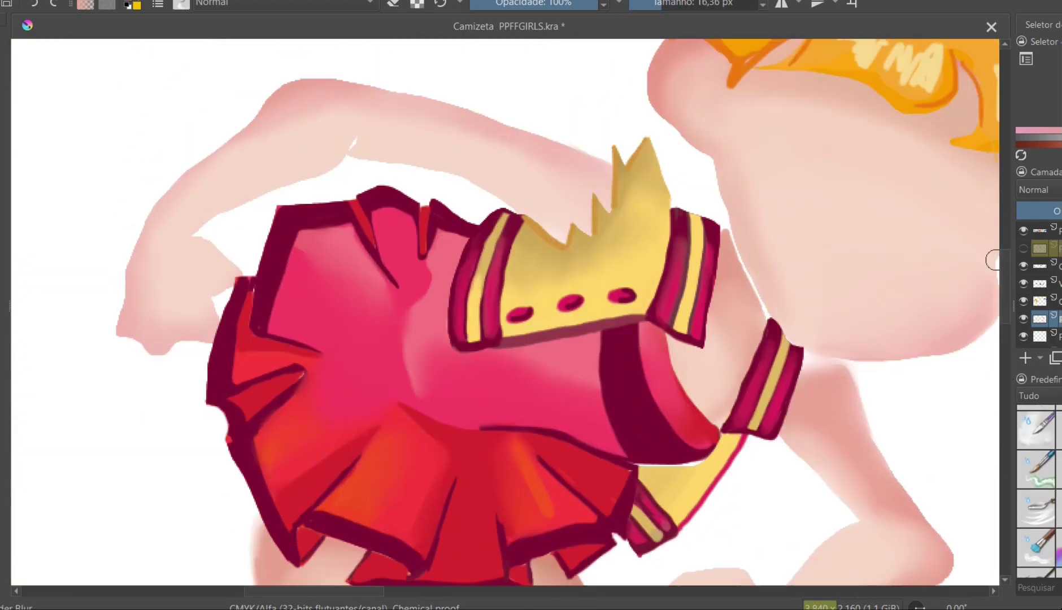
key("/")
scroll(562, 571, "right", 5)
scroll(539, 601, "right", 5)
key("ctrl+s")
scroll(539, 601, "left", 5)
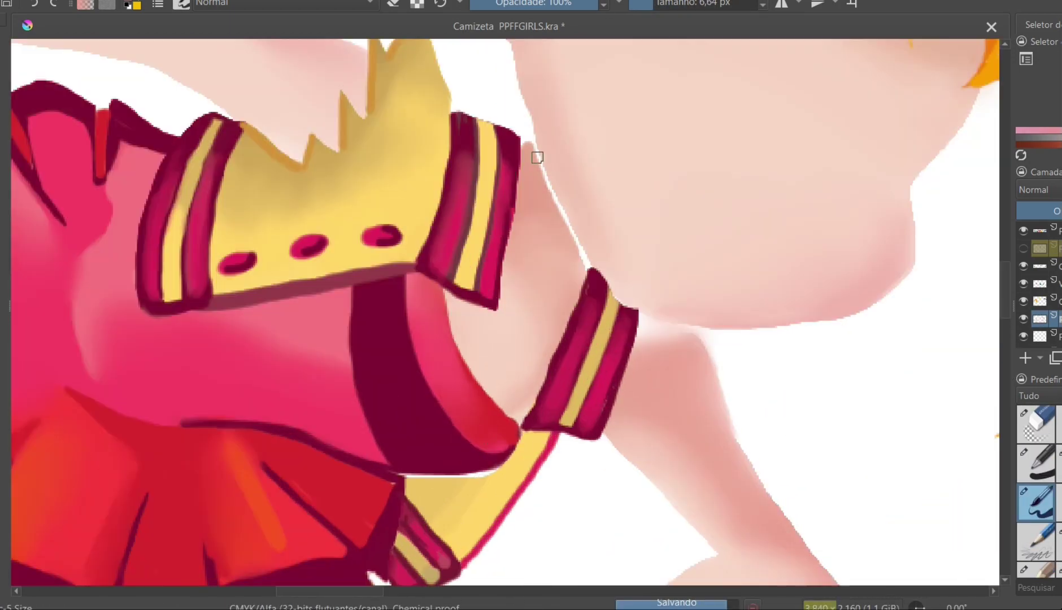
- Paint skin tone over the white gap between the neck and the jaw and smooth the neck's shading
key("/")
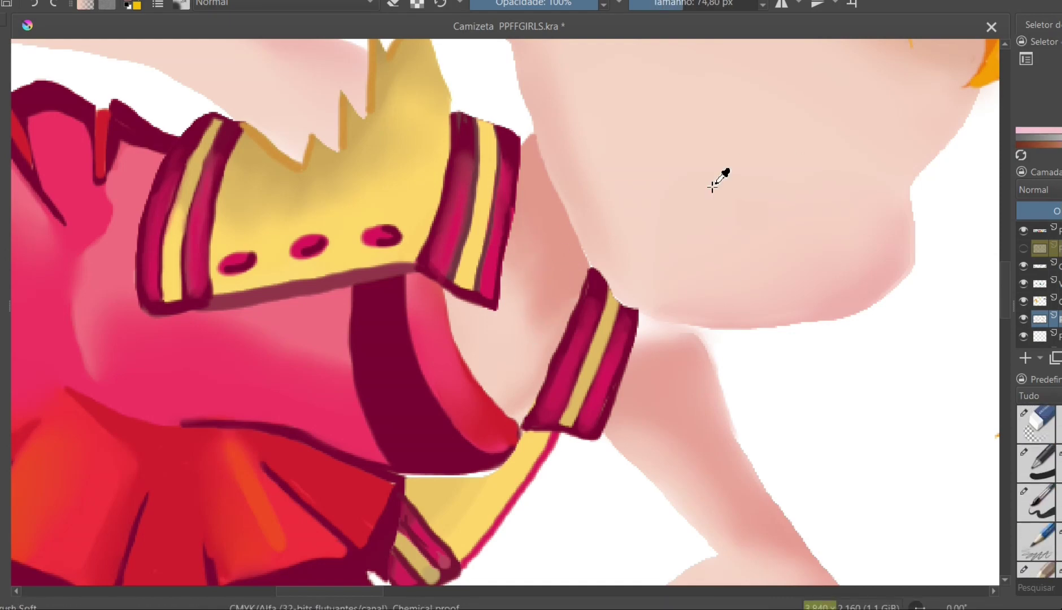
scroll(583, 320, "down", 3)
scroll(508, 328, "up", 2)
scroll(343, 332, "down", 2)
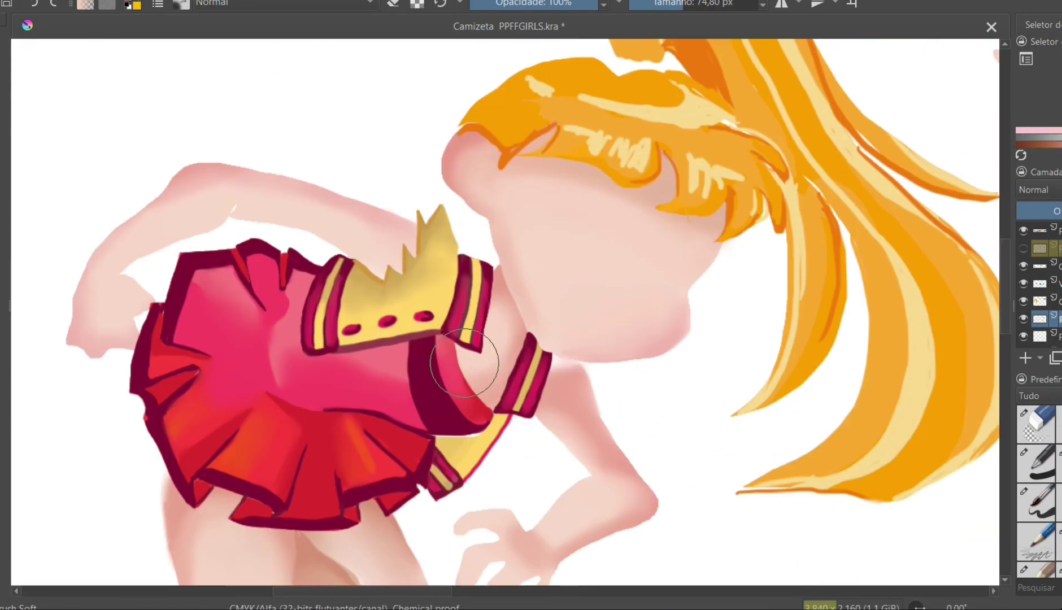
scroll(442, 339, "up", 1)
scroll(442, 339, "up", 2)
key("bracketleft")
key("bracketleft")
key("bracketleft")
key("bracketleft")
key("bracketleft")
key("bracketleft")
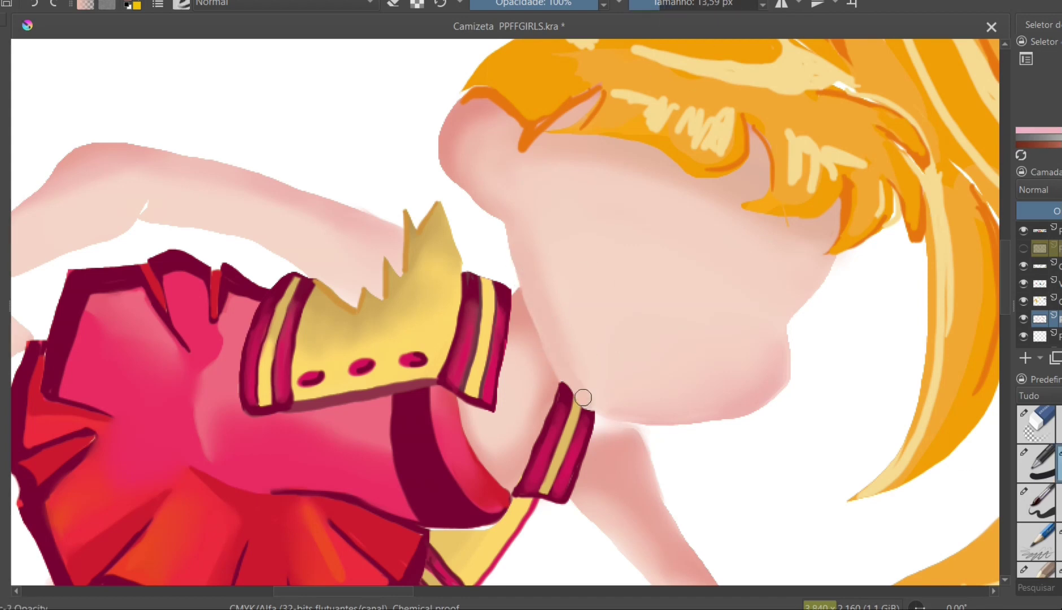
- Return to the vest layer, trim the collar band along the jaw, and paint a jagged yellow panel tip beyond it
key("Page_Up")
key("Page_Up")
key("Page_Up")
key("e")
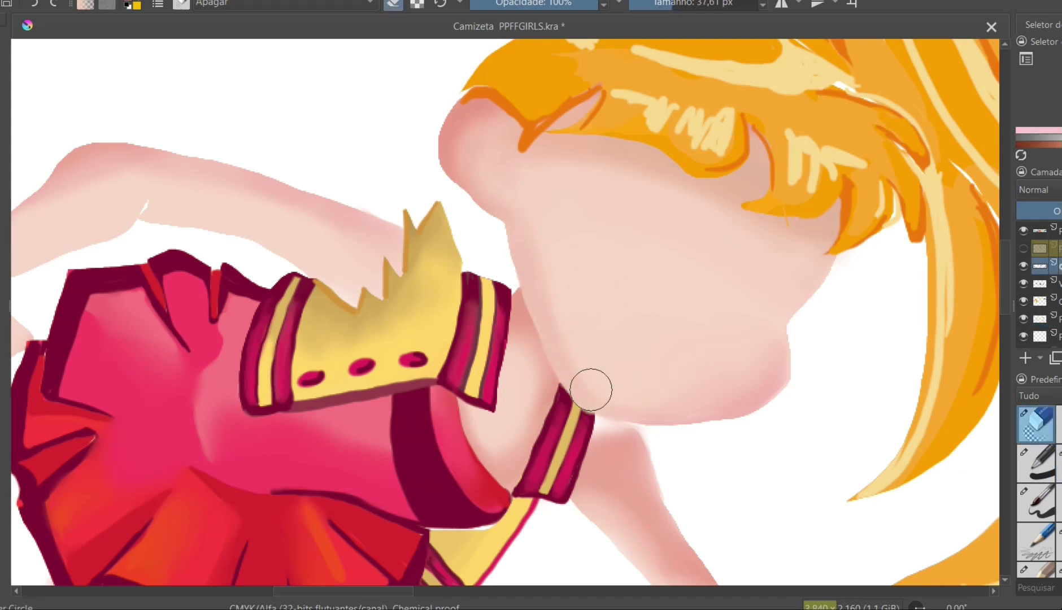
scroll(849, 305, "down", 1)
key("slash")
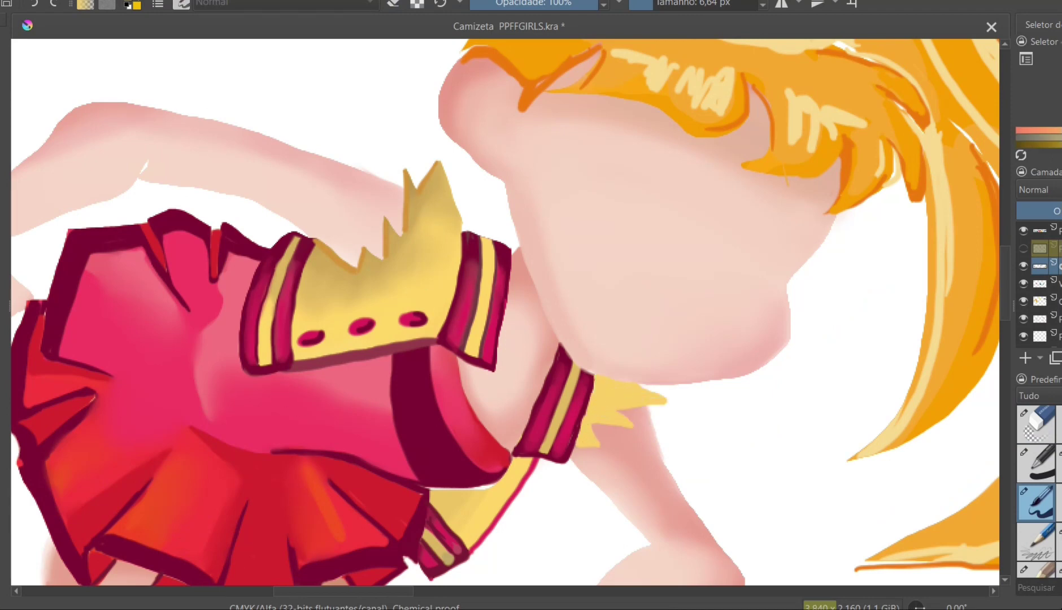
- Shade the jagged yellow tip beyond the collar band with darker yellow and outline its points in ochre
key("ctrl+shift+a")
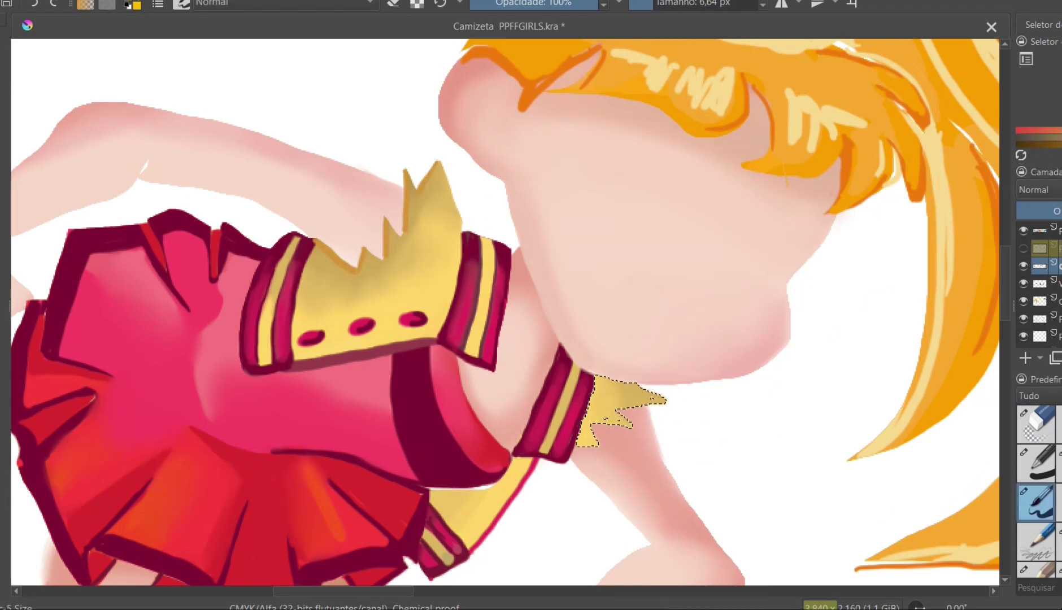
key("slash")
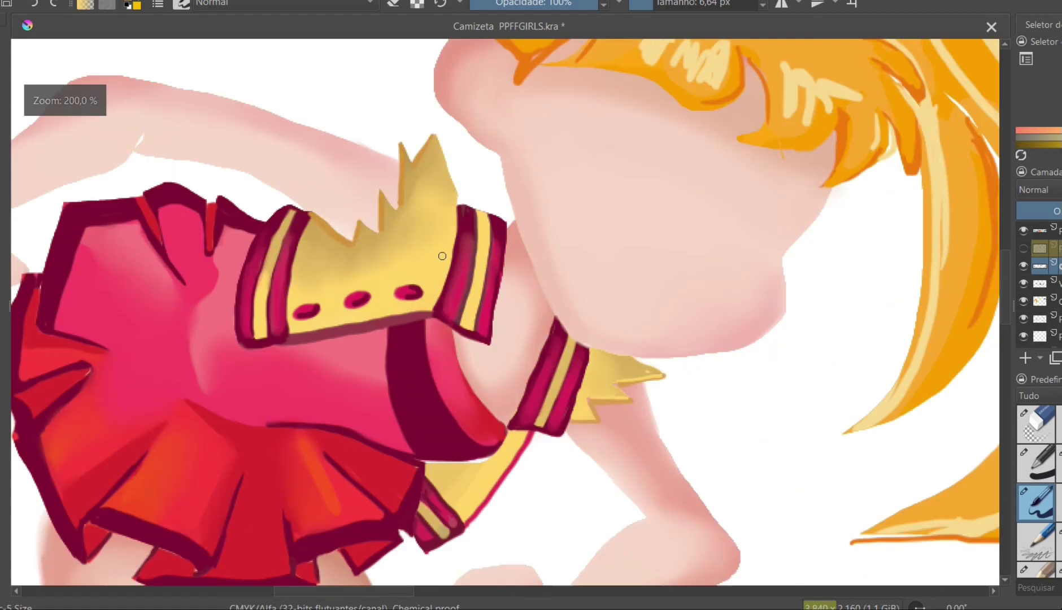
scroll(627, 395, "down", 1)
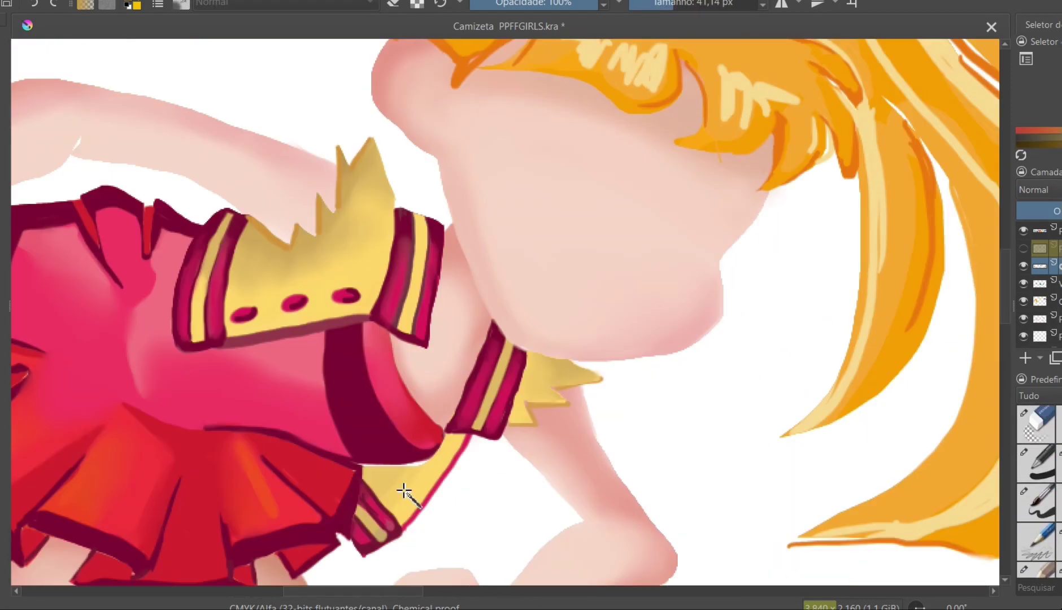
- Select the yellow vest section below the armhole and brush soft dark-yellow shading over its inner side
left_click(403, 491)
key("b")
left_click_drag(391, 462, 372, 463)
left_click_drag(450, 379, 446, 485)
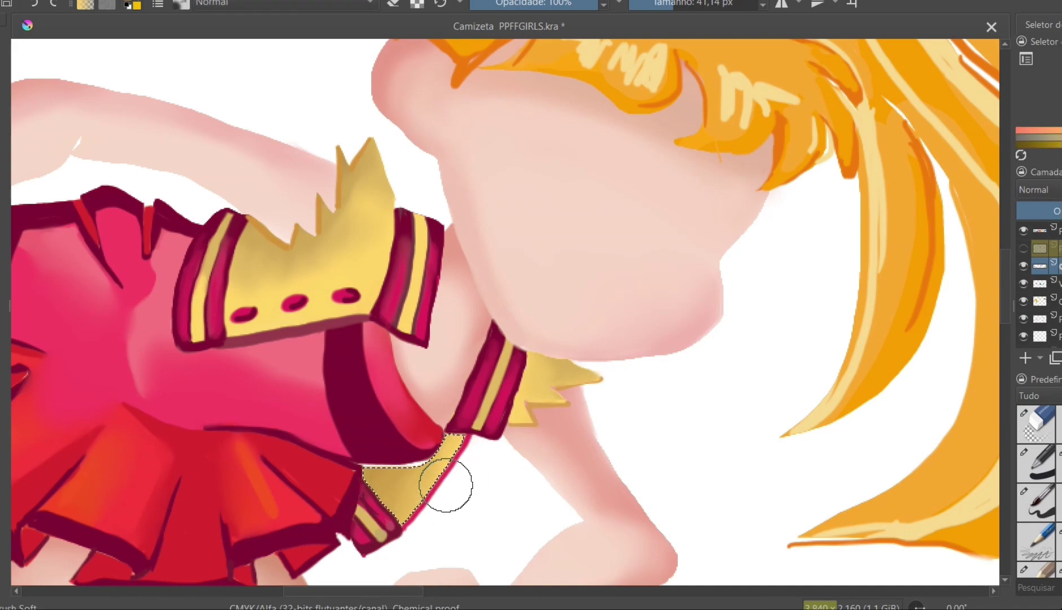
scroll(486, 339, "down", 1)
scroll(486, 339, "up", 3)
- Cover the white gap along the upper edge of the yellow section below the armhole with yellow and blend it
key("slash")
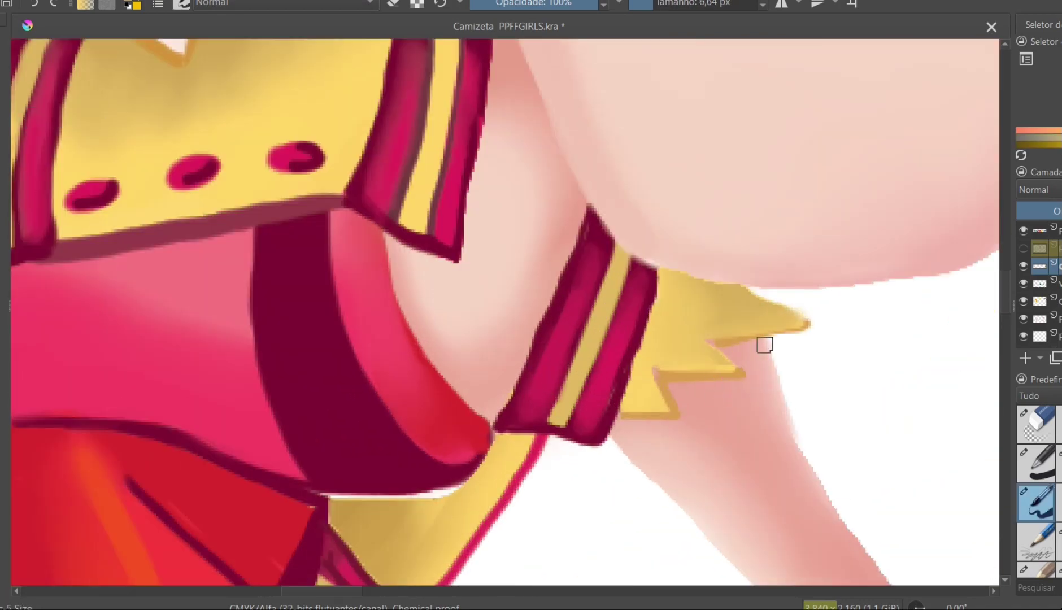
left_click_drag(521, 491, 334, 498)
left_click(1042, 434)
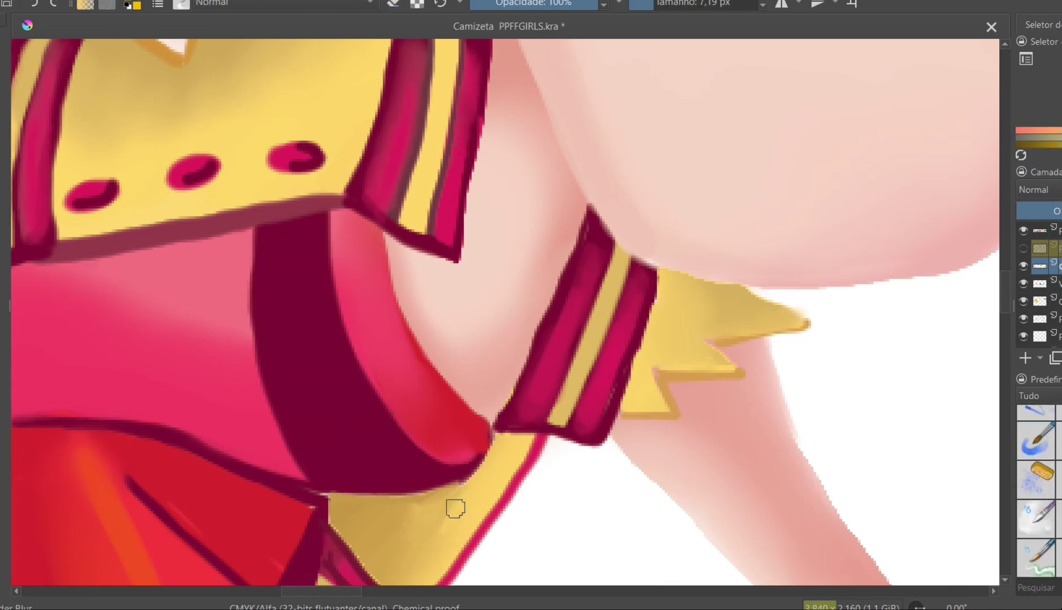
- Brighten the yellow stripe of the collar band below the chin and outline the jagged tip's upper edge in ochre, lengthening its point
scroll(456, 508, "down", 4)
scroll(510, 518, "up", 4)
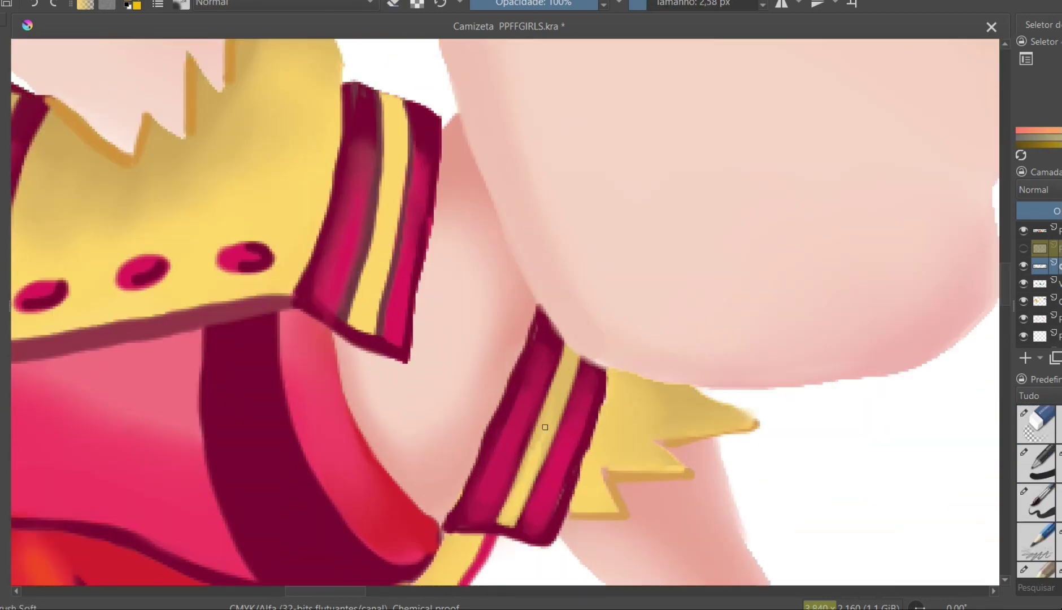
left_click(633, 474, "ctrl")
left_click_drag(616, 374, 754, 415)
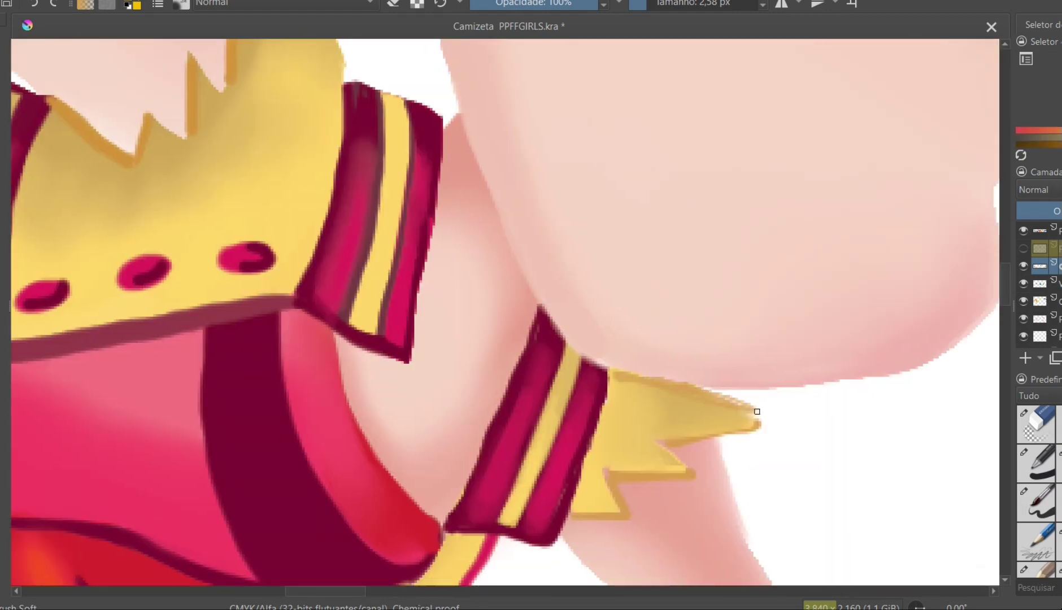
left_click_drag(678, 384, 777, 421)
key("e")
key("slash")
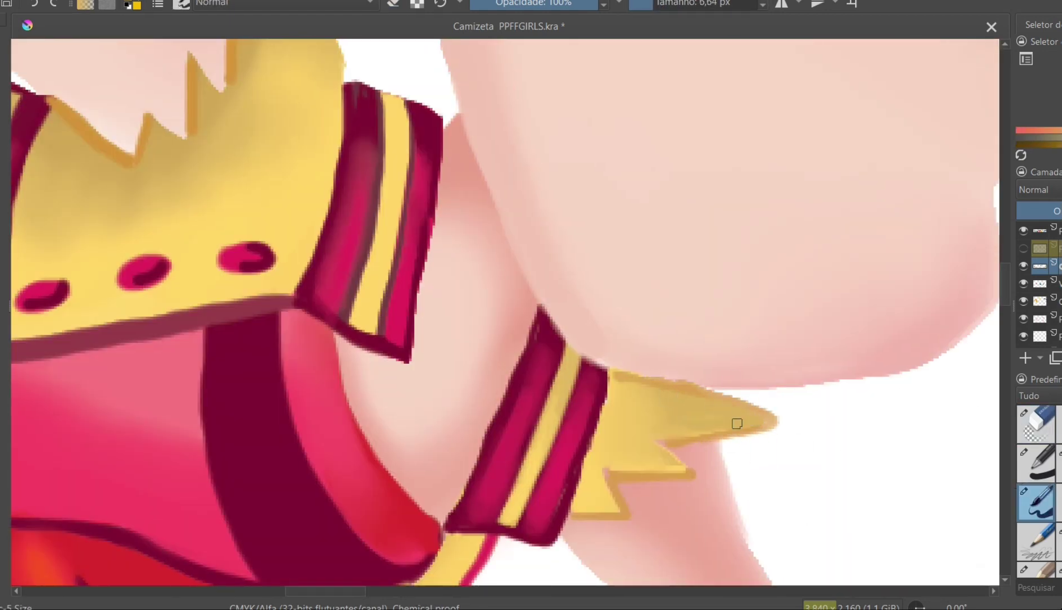
scroll(763, 351, "down", 5)
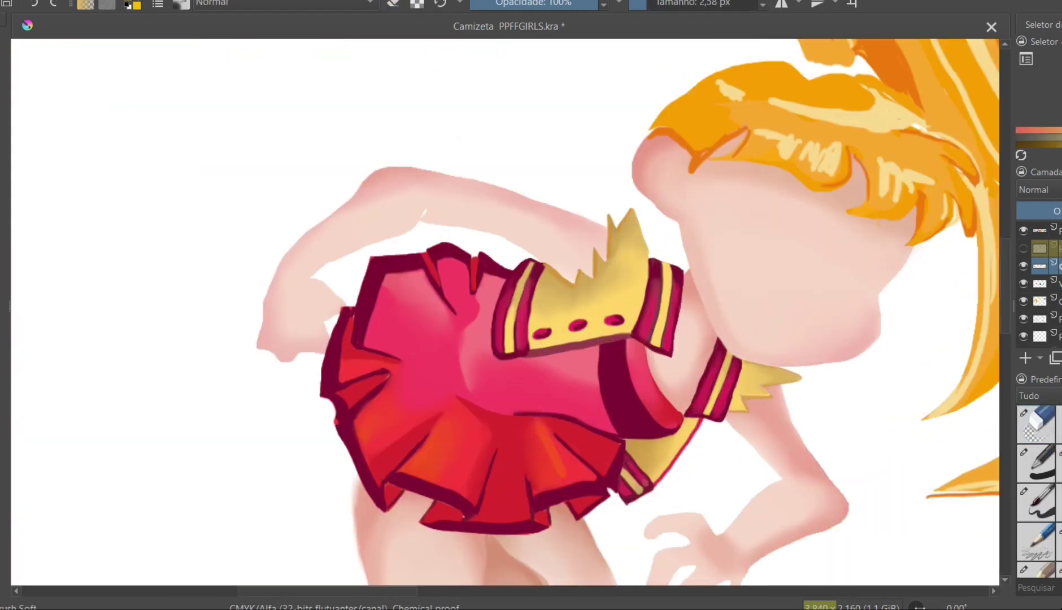
scroll(636, 271, "down", 8)
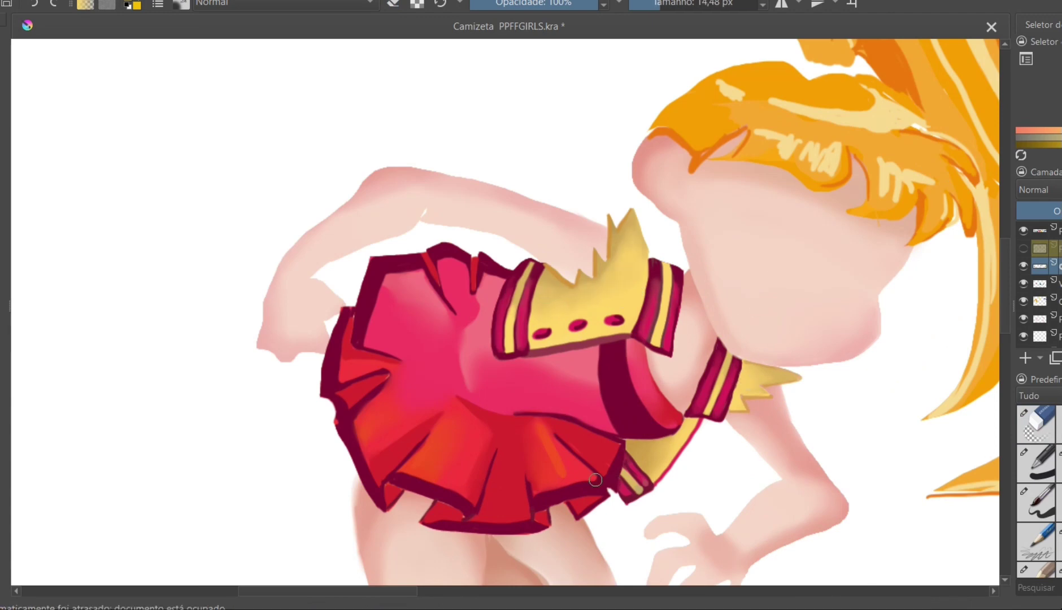